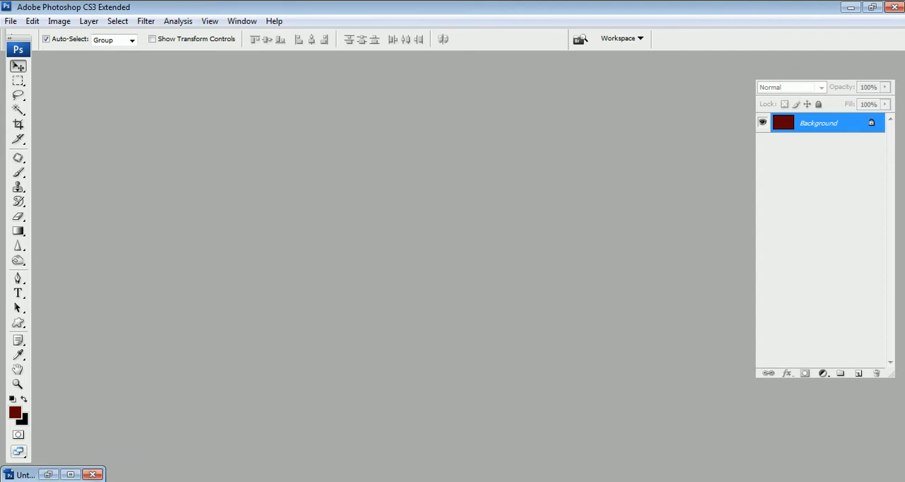
# - Switch to the sADHAn creation_Frame_Free Download folder and preview the frames DG_04_074_0711_016---, N and Pearl Broder copy
pyautogui.click(91, 423)
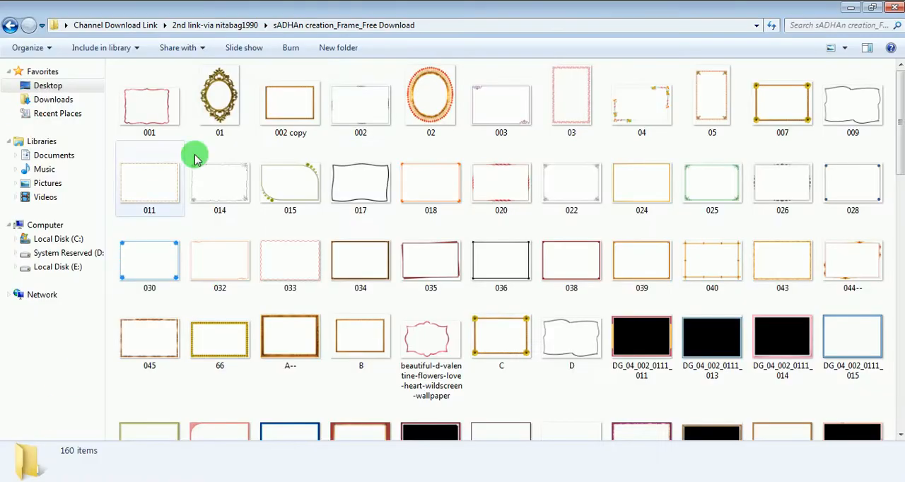
pyautogui.scroll(-12, 801, 362)
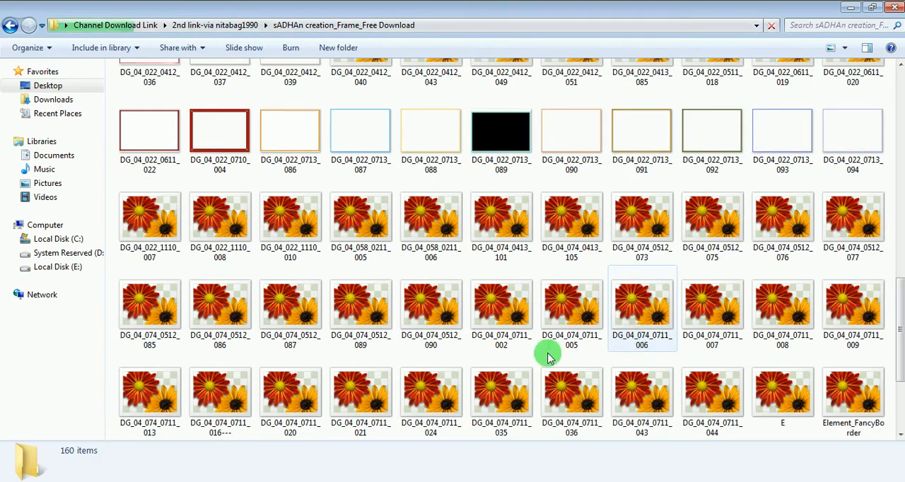
pyautogui.scroll(-3, 636, 386)
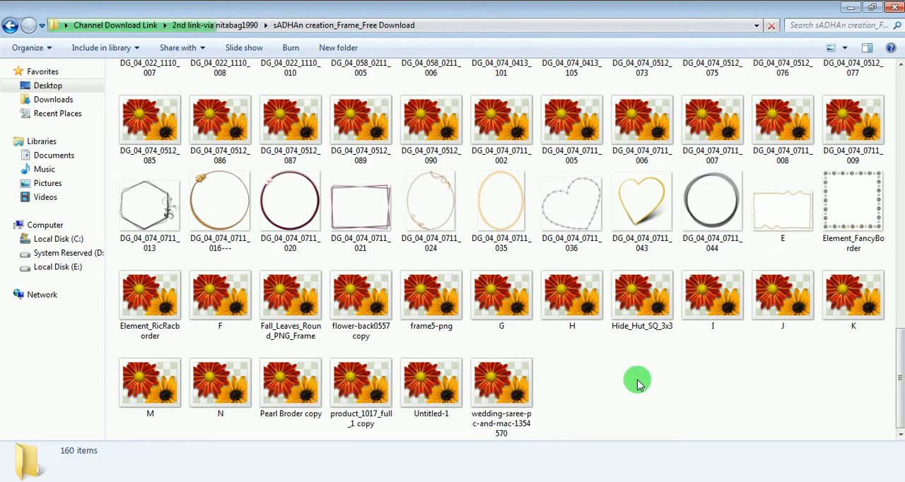
pyautogui.click(202, 198)
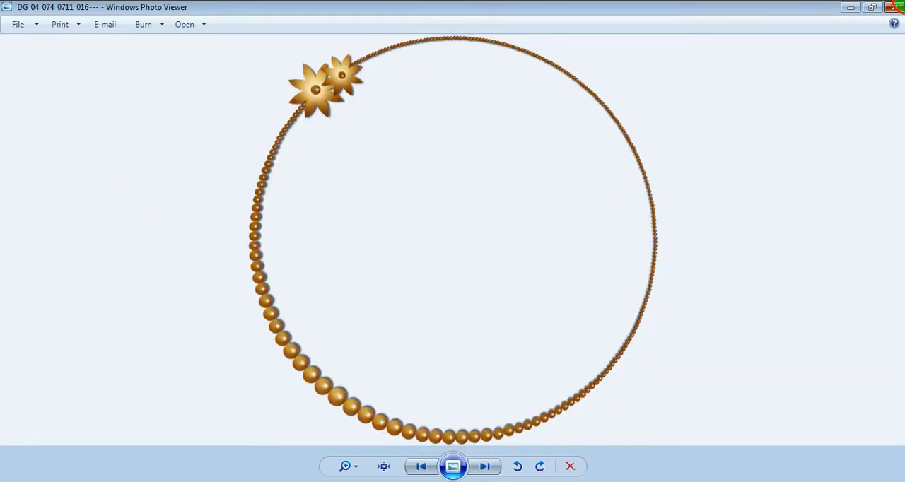
pyautogui.click(895, 7)
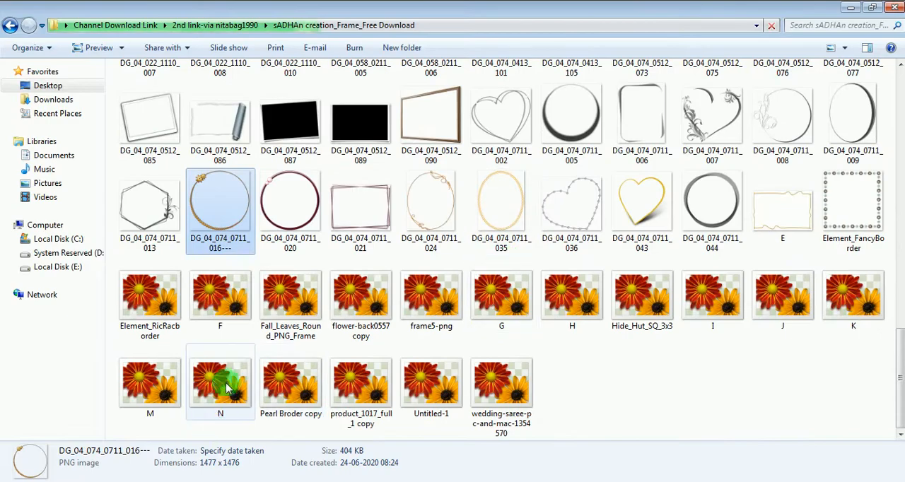
pyautogui.click(227, 387)
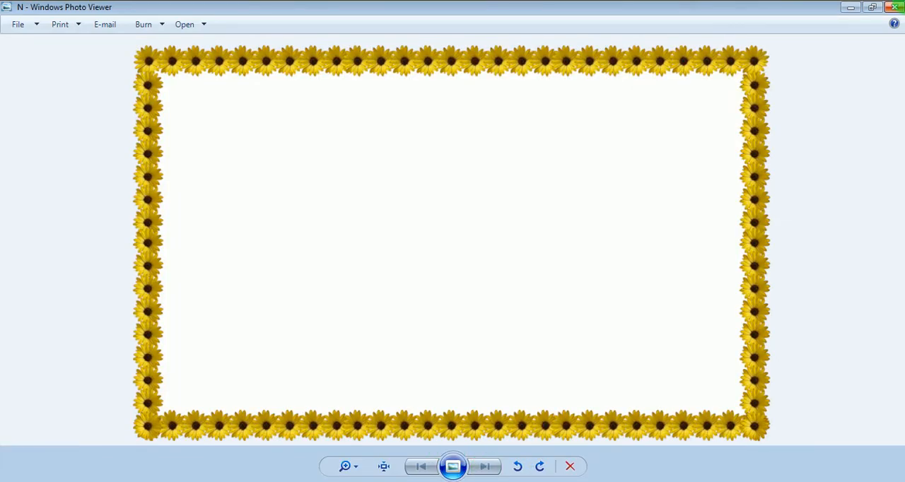
pyautogui.click(894, 7)
pyautogui.click(290, 385)
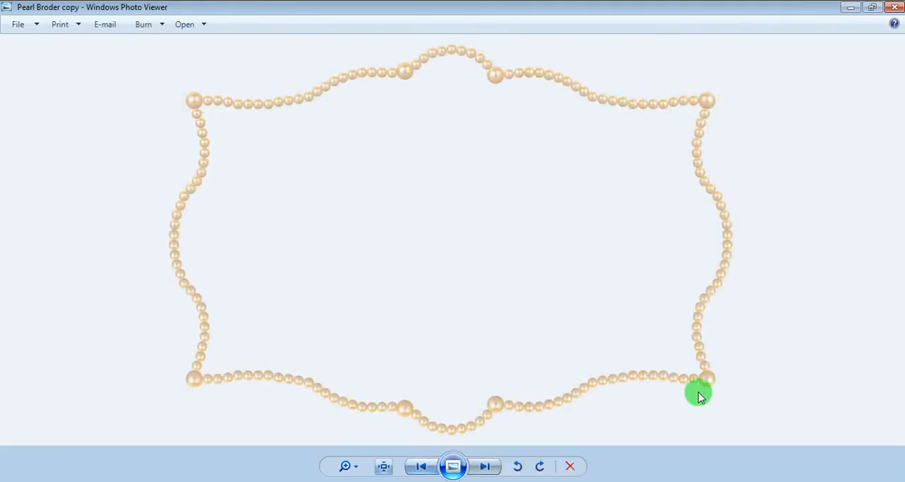
pyautogui.click(894, 7)
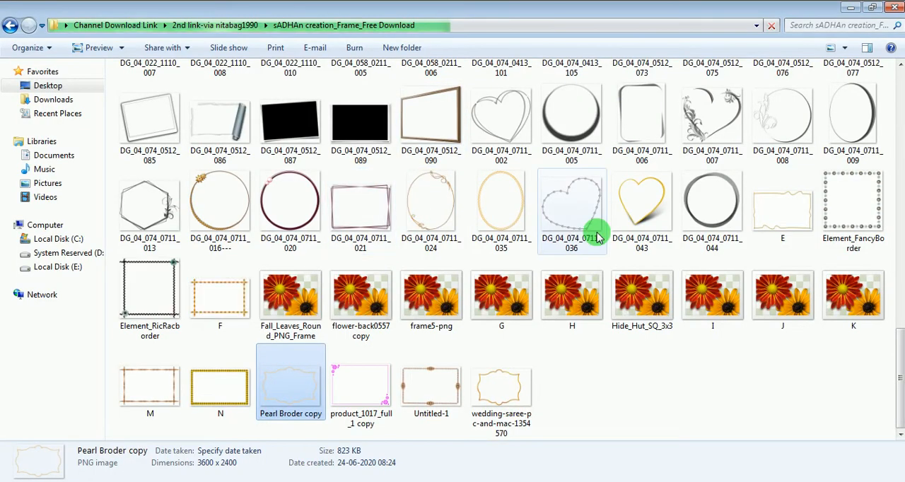
# - Preview frame 01 and the frames following it in the folder, up to frame 02
pyautogui.scroll(10, 580, 238)
pyautogui.scroll(10, 345, 135)
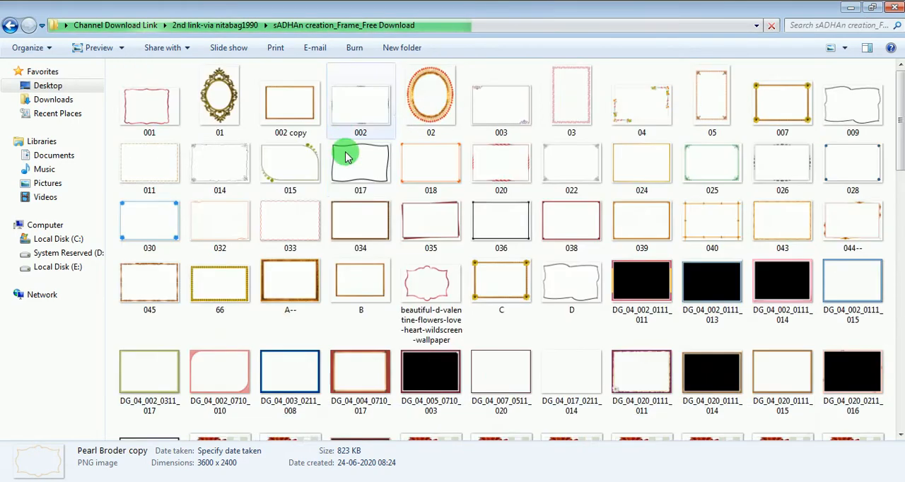
pyautogui.doubleClick(206, 95)
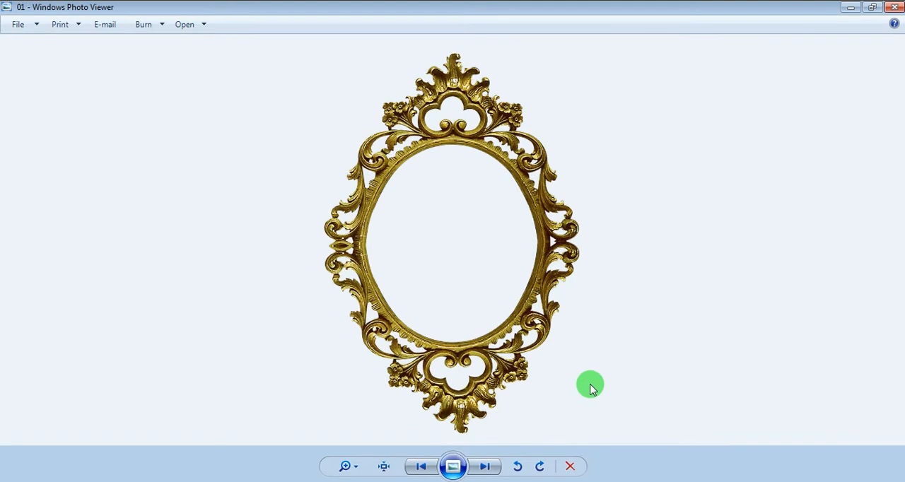
pyautogui.click(485, 467)
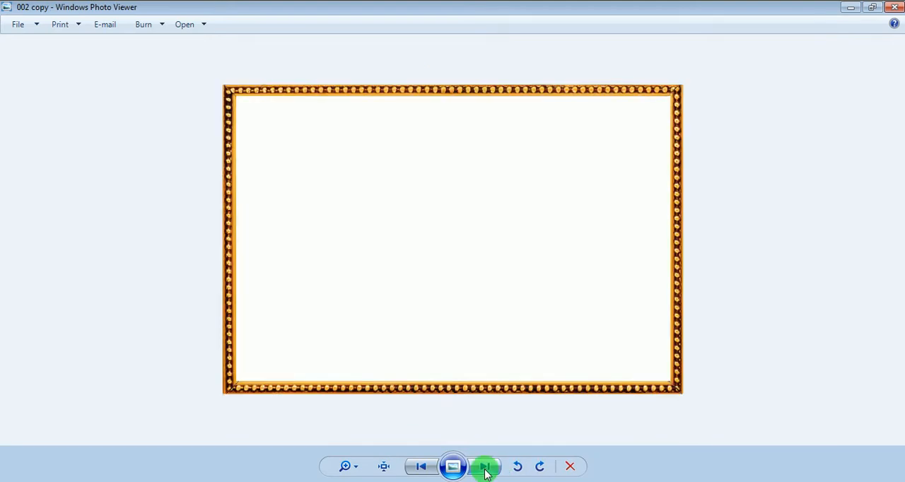
pyautogui.click(484, 467)
pyautogui.click(485, 467)
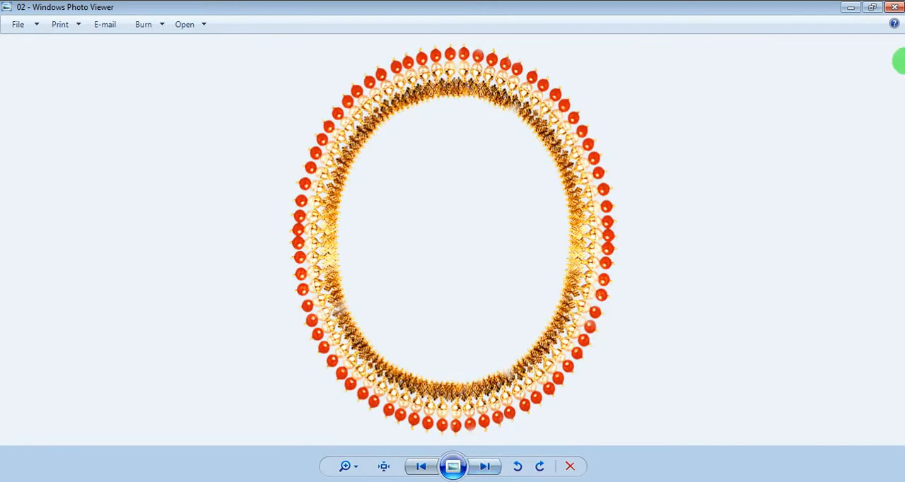
pyautogui.click(895, 7)
# - Preview the frame images from DG_04_005_0710_003 through DG_04_020_0111_015
pyautogui.scroll(-3, 537, 282)
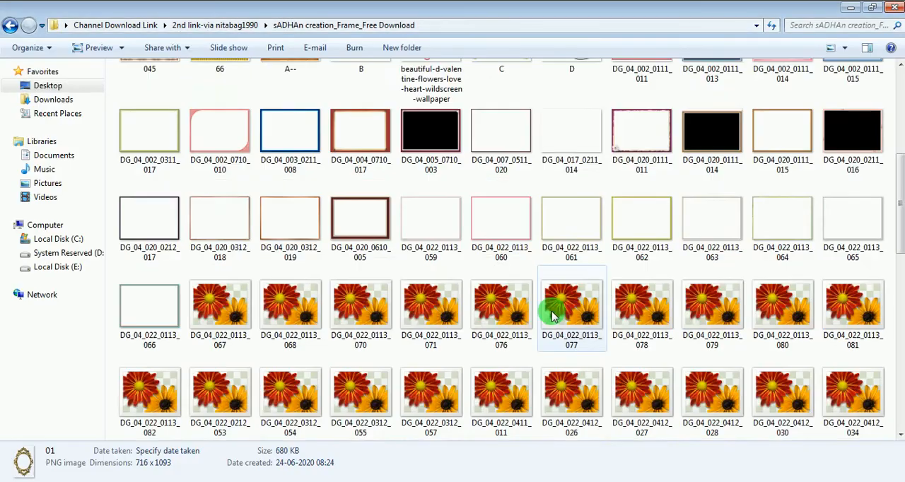
pyautogui.click(433, 135)
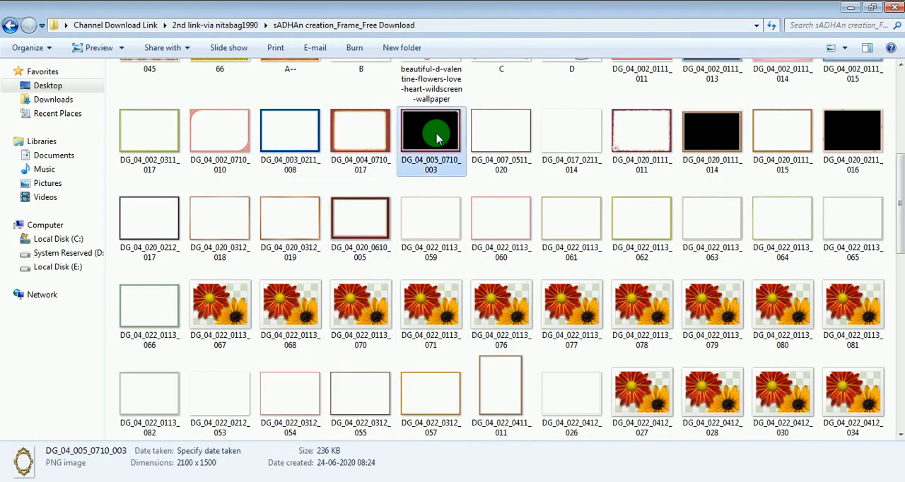
pyautogui.doubleClick(437, 138)
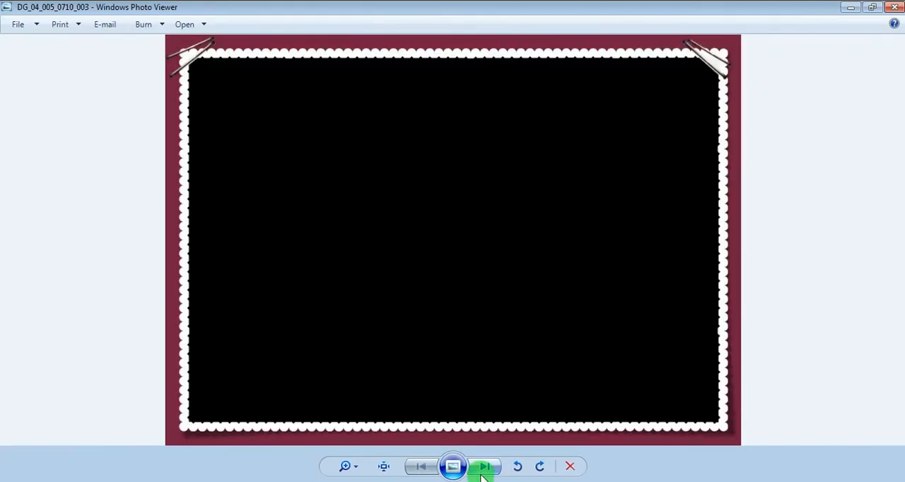
pyautogui.click(483, 468)
pyautogui.click(483, 468)
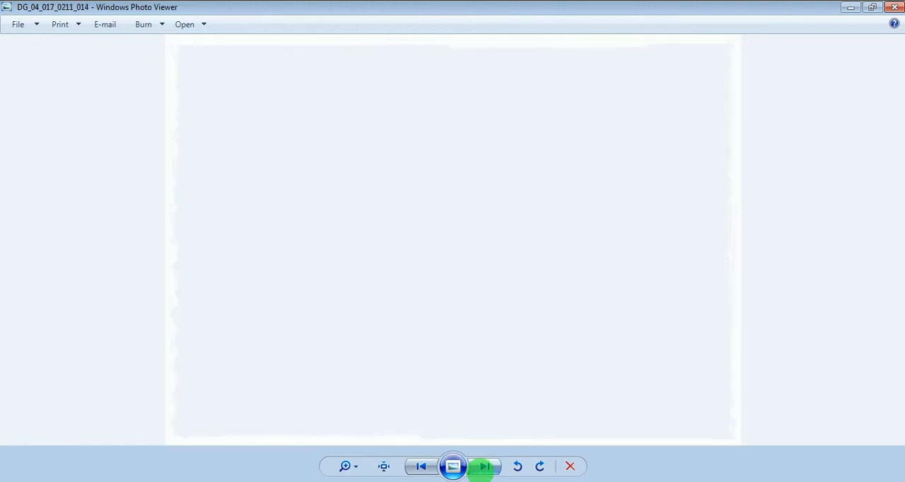
pyautogui.click(482, 469)
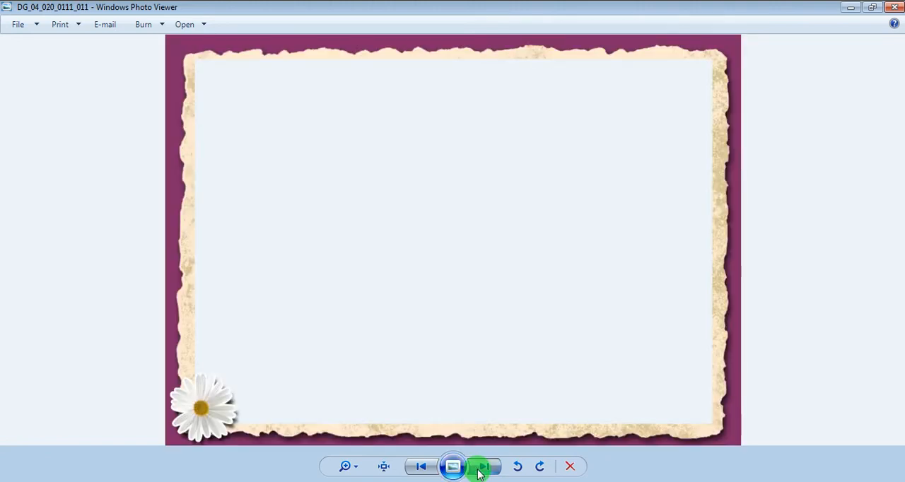
pyautogui.click(480, 472)
pyautogui.click(481, 469)
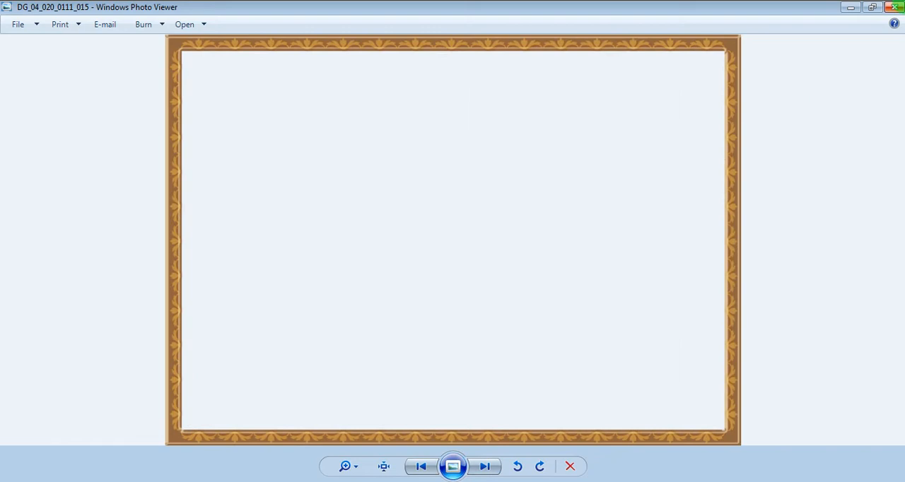
pyautogui.click(894, 7)
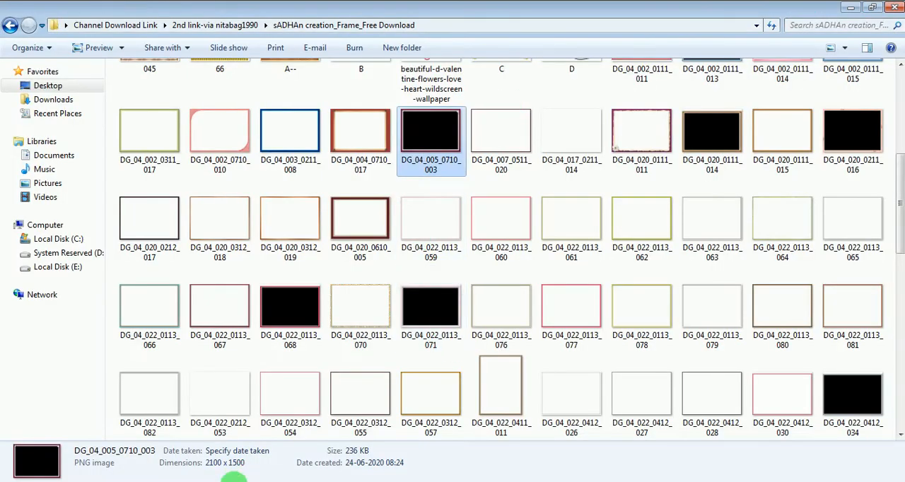
# - Find Pearl Broder copy in the frame folder and open it in Photoshop
pyautogui.click(534, 287)
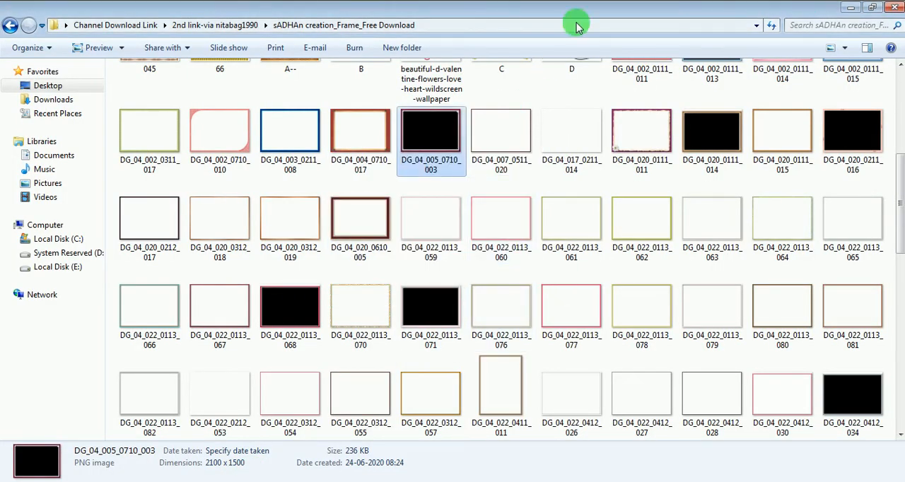
pyautogui.scroll(-5, 447, 329)
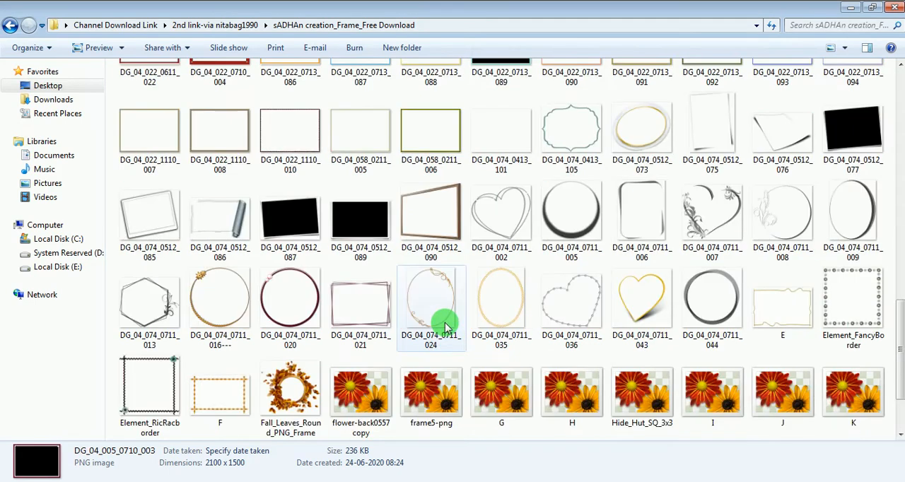
pyautogui.scroll(10, 453, 320)
pyautogui.scroll(1, 477, 301)
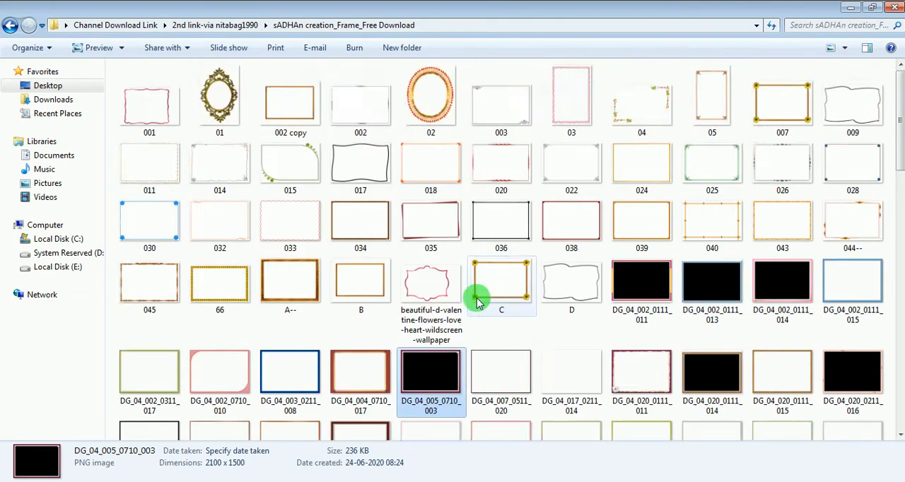
pyautogui.scroll(-12, 467, 308)
pyautogui.click(290, 387)
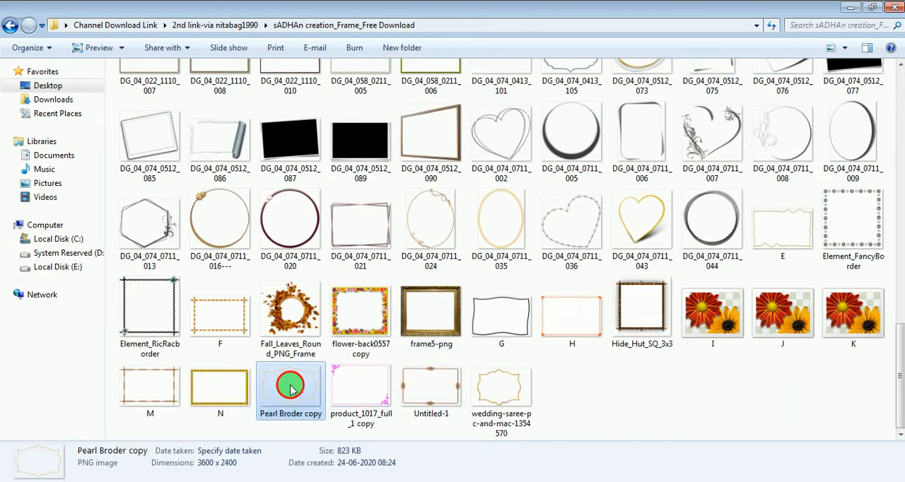
pyautogui.click(106, 481)
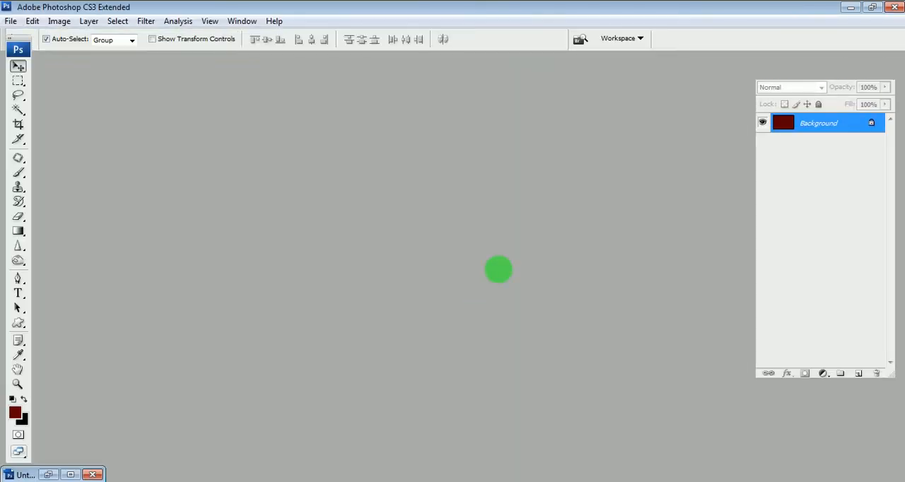
# - Restore the Untitled-1 document beside the frame image and copy the pearl frame onto its dark red canvas
pyautogui.click(47, 474)
pyautogui.moveTo(288, 61); pyautogui.dragTo(445, 98)
pyautogui.click(106, 95)
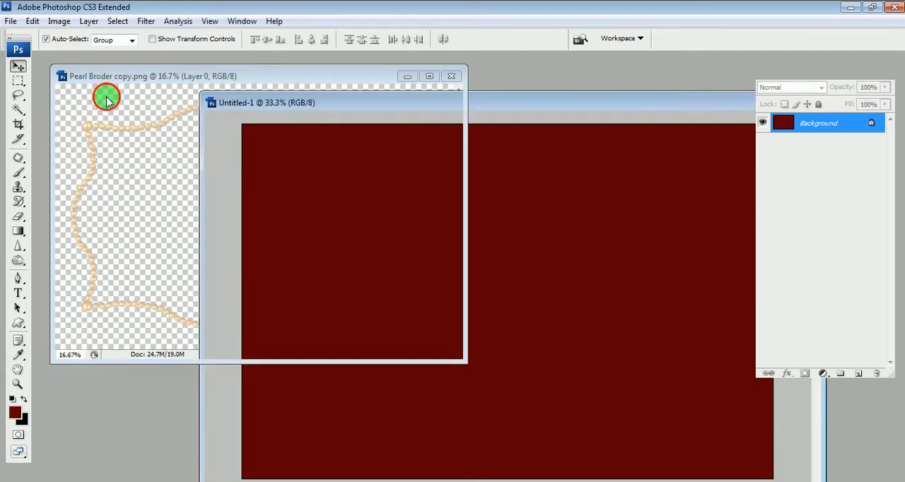
pyautogui.moveTo(851, 129); pyautogui.dragTo(612, 202)
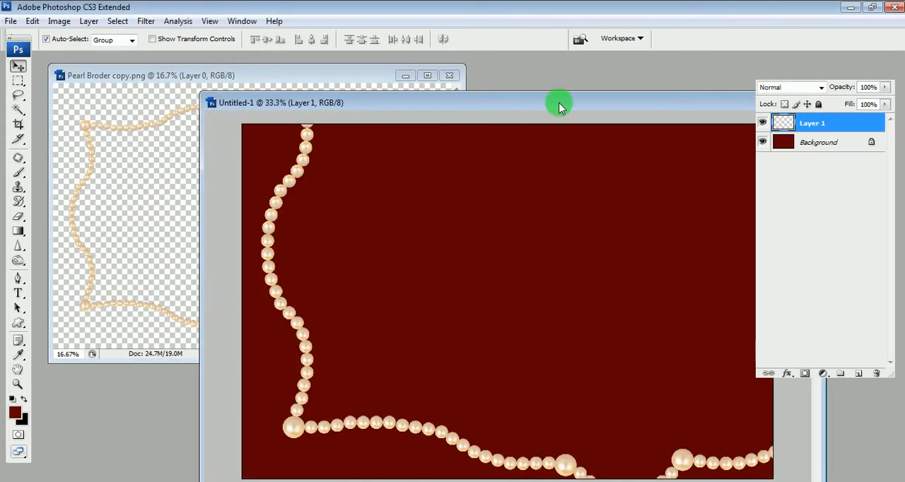
# - Scale the pearl frame proportionally to about 55.4% with Free Transform and place it near the canvas centre
pyautogui.hotkey('ctrl', 't')
pyautogui.moveTo(299, 415); pyautogui.dragTo(329, 347)
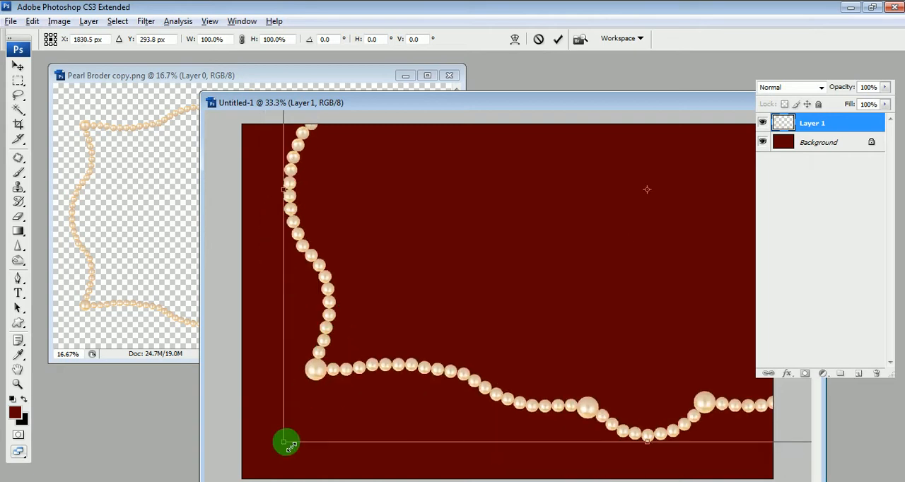
pyautogui.moveTo(288, 444); pyautogui.dragTo(464, 295)
pyautogui.moveTo(574, 193); pyautogui.dragTo(427, 309)
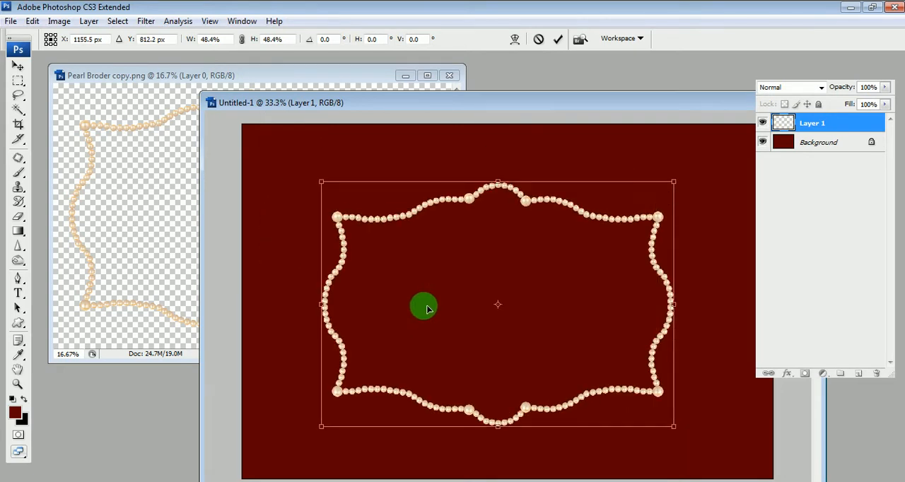
pyautogui.moveTo(673, 181); pyautogui.dragTo(697, 169)
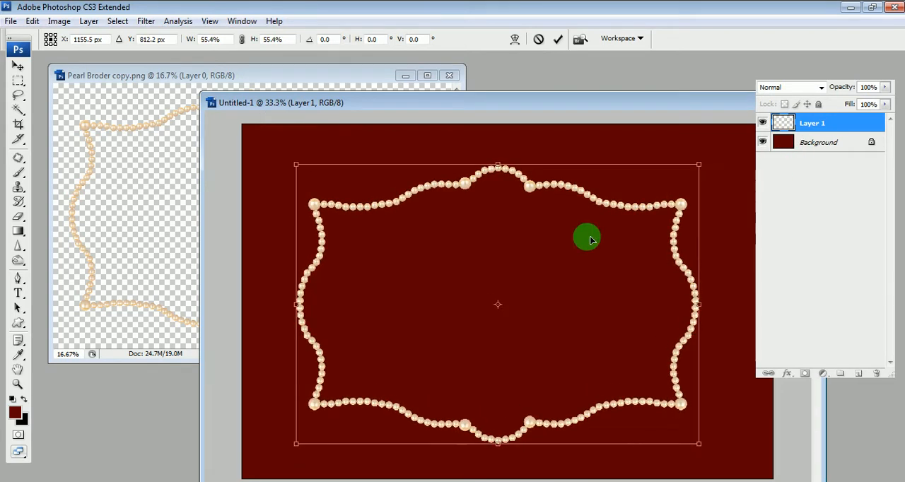
pyautogui.press('Return')
# - Shift the pearl frame slightly to the right and select the area inside it with the Magic Wand
pyautogui.doubleClick(614, 101)
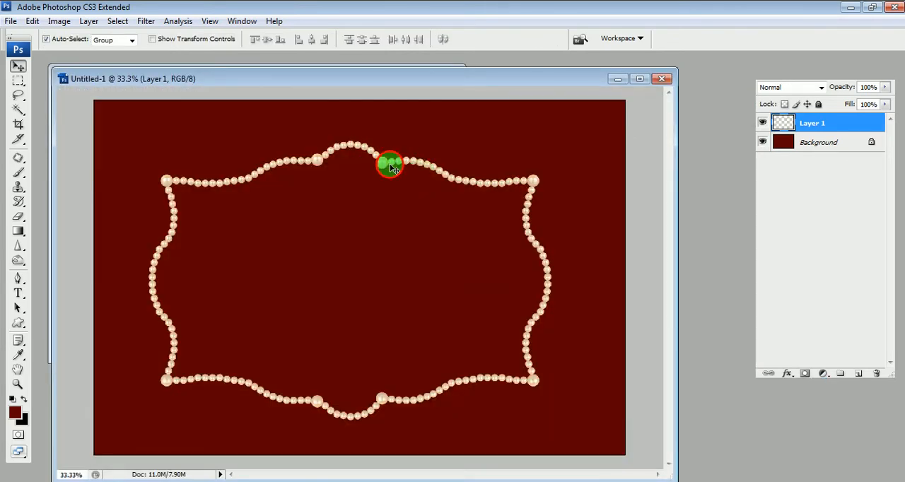
pyautogui.moveTo(391, 167); pyautogui.dragTo(409, 167)
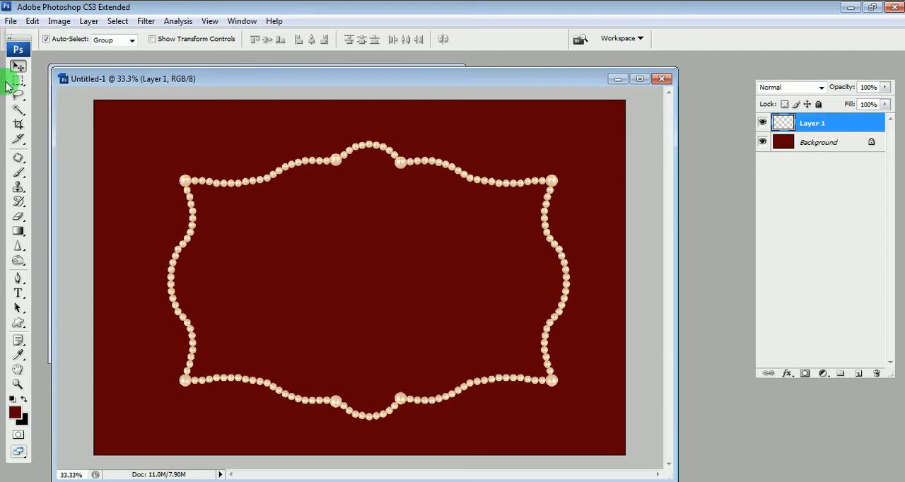
pyautogui.click(27, 110)
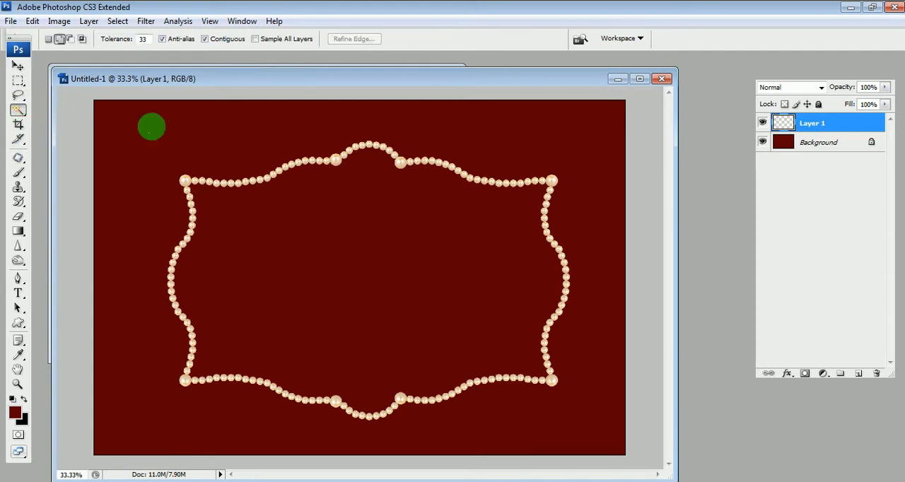
pyautogui.click(342, 257)
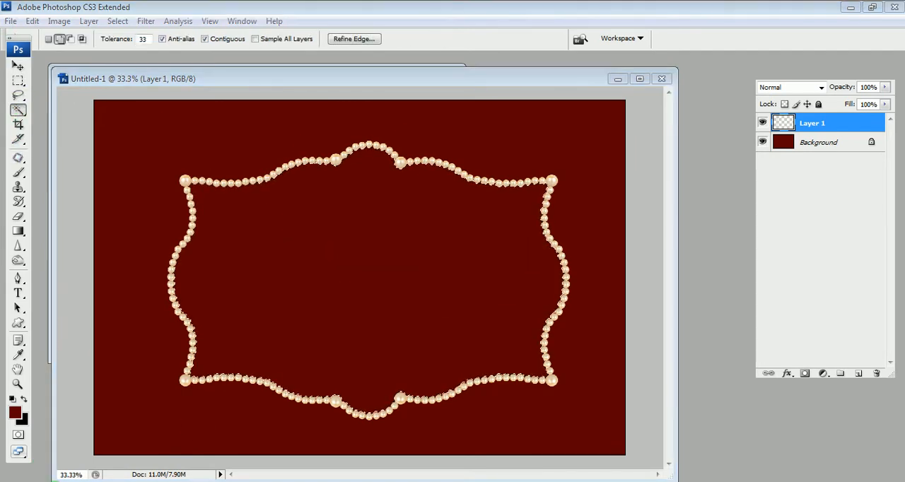
# - Open a model photo from the Model Female folder in Photoshop
pyautogui.click(108, 443)
pyautogui.click(107, 441)
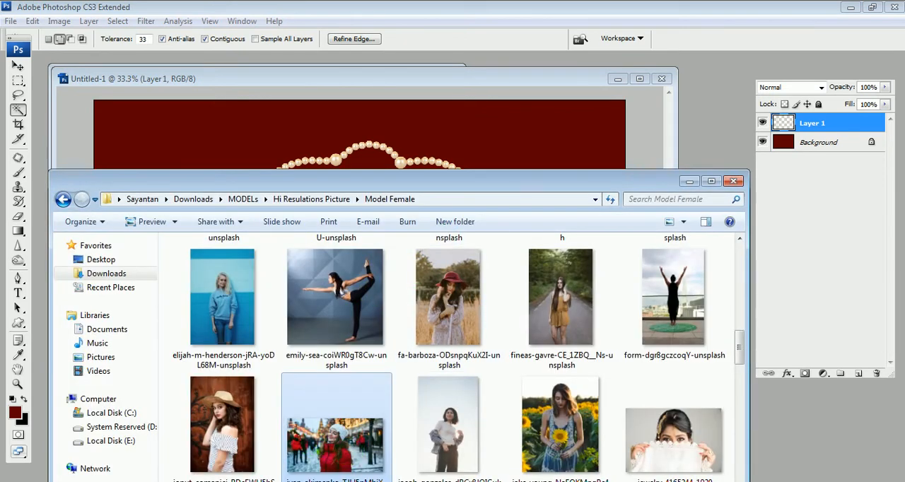
pyautogui.click(822, 247)
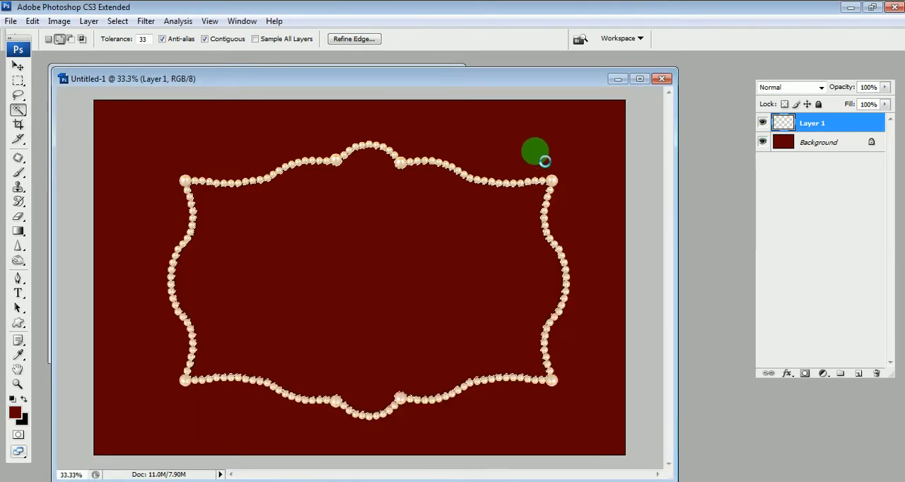
# - Copy the entire model photo, close its document, and paste it into the selected area inside the pearl frame
pyautogui.hotkey('ctrl', 'a')
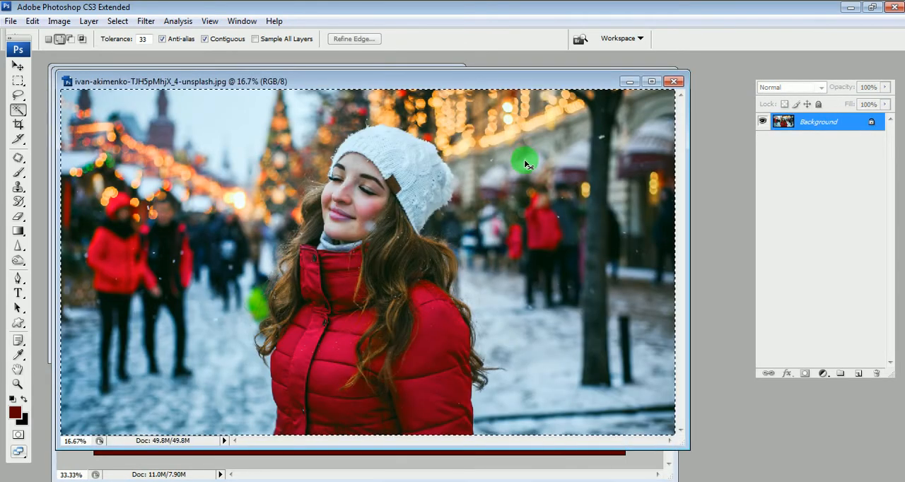
pyautogui.hotkey('ctrl', 'w')
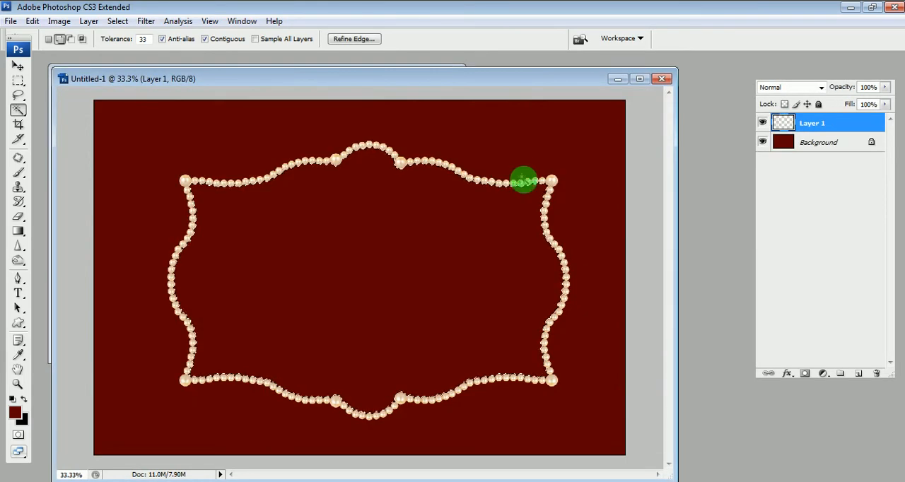
pyautogui.click(32, 21)
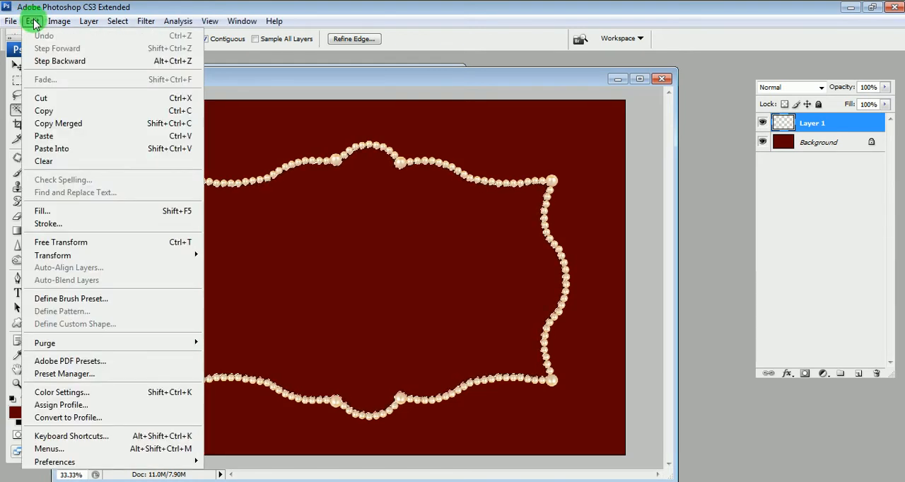
pyautogui.click(95, 157)
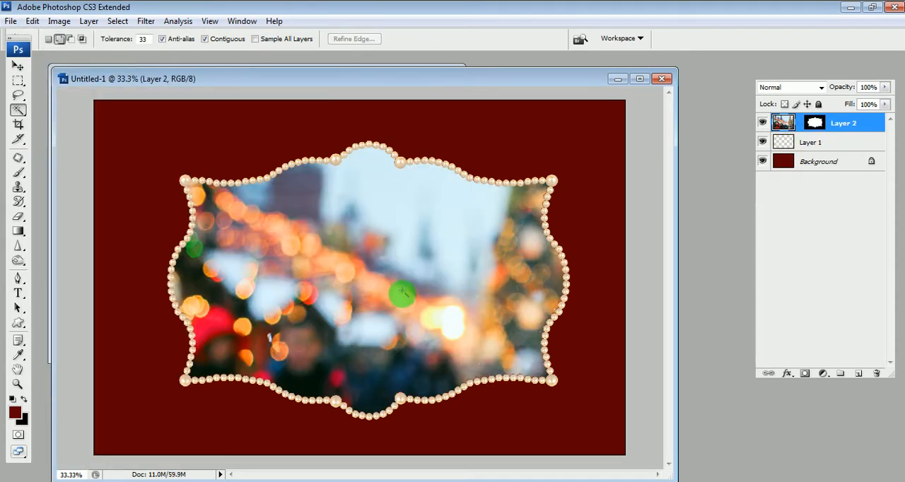
# - Scale the pasted photo proportionally to about 38.6% with Free Transform so the woman sits centred inside the pearl frame
pyautogui.hotkey('ctrl', 't')
pyautogui.moveTo(99, 104); pyautogui.dragTo(174, 173)
pyautogui.moveTo(446, 263); pyautogui.dragTo(445, 252)
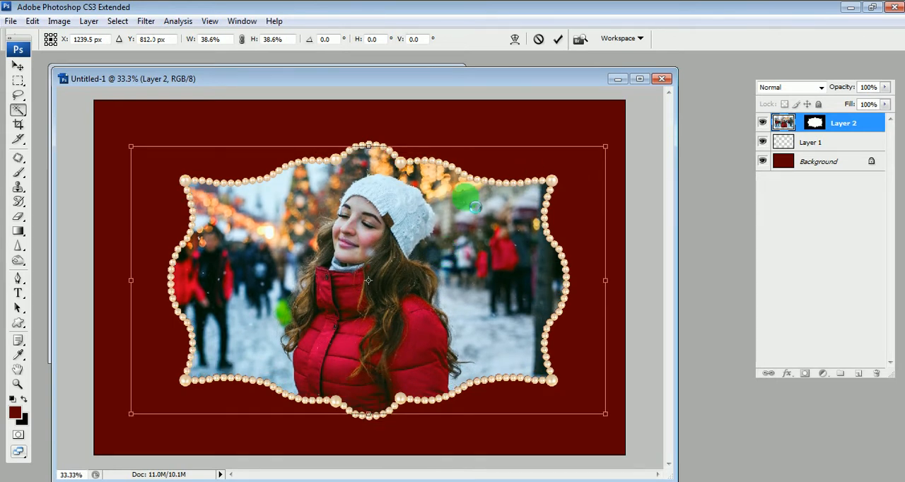
pyautogui.press('Return')
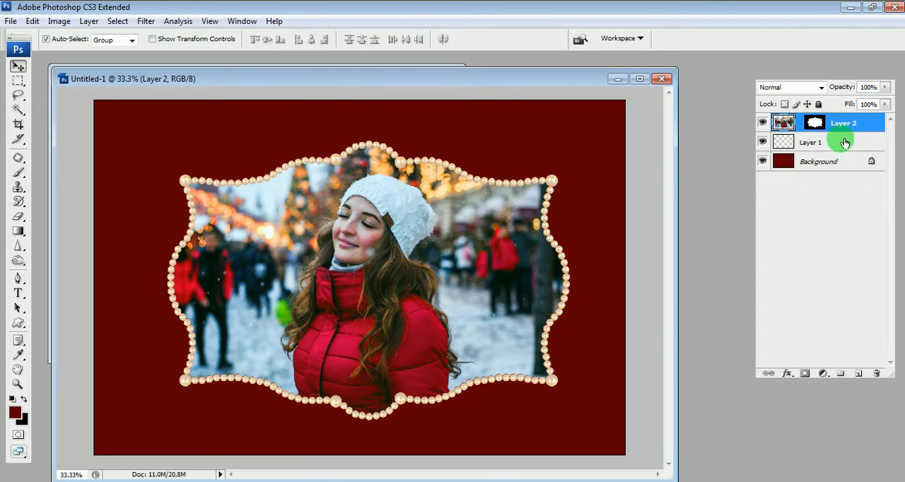
# - Clear the photo and pearl frame layers from the canvas and close the Pearl Broder copy.png document
pyautogui.press('Delete')
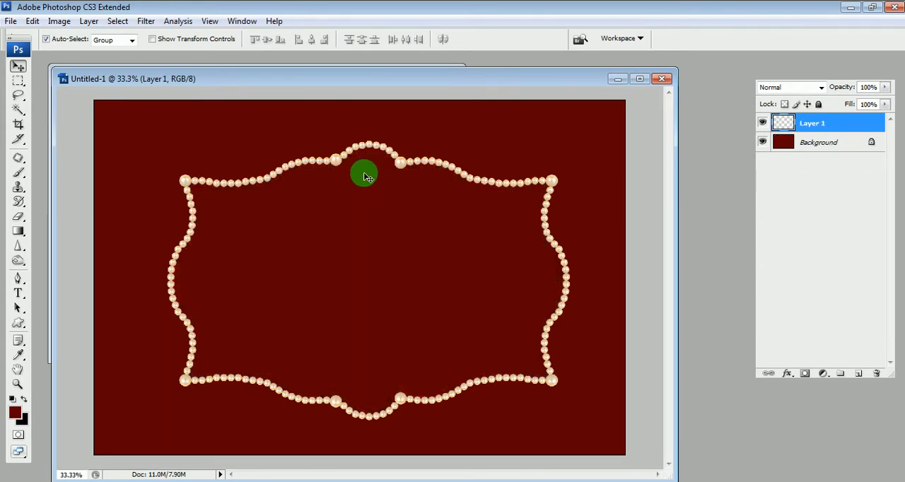
pyautogui.press('Delete')
pyautogui.moveTo(414, 80); pyautogui.dragTo(441, 135)
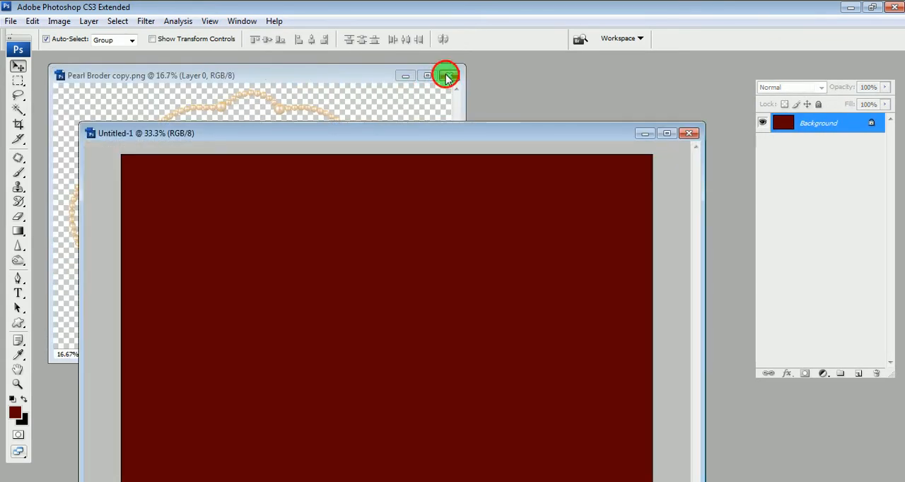
pyautogui.click(446, 76)
# - Open DG_04_022_0412_049 from the frame download folder in Photoshop and copy it near the centre of the dark red canvas
pyautogui.click(46, 481)
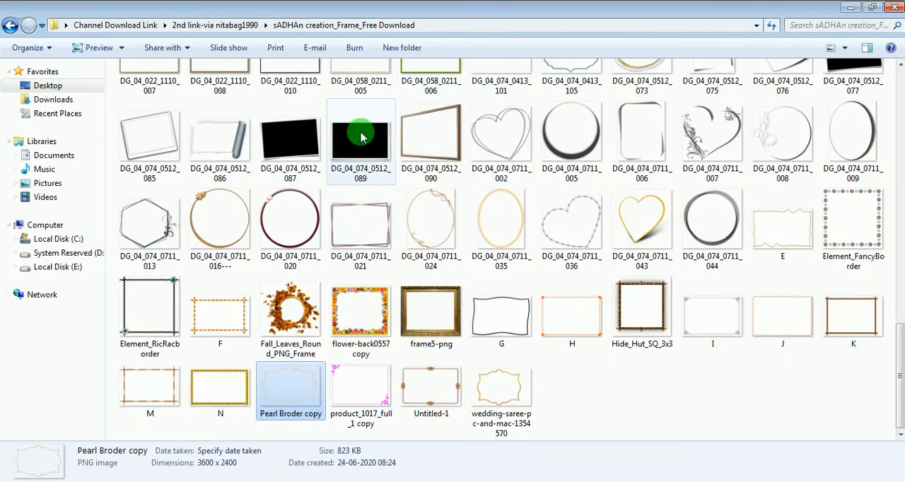
pyautogui.click(356, 137)
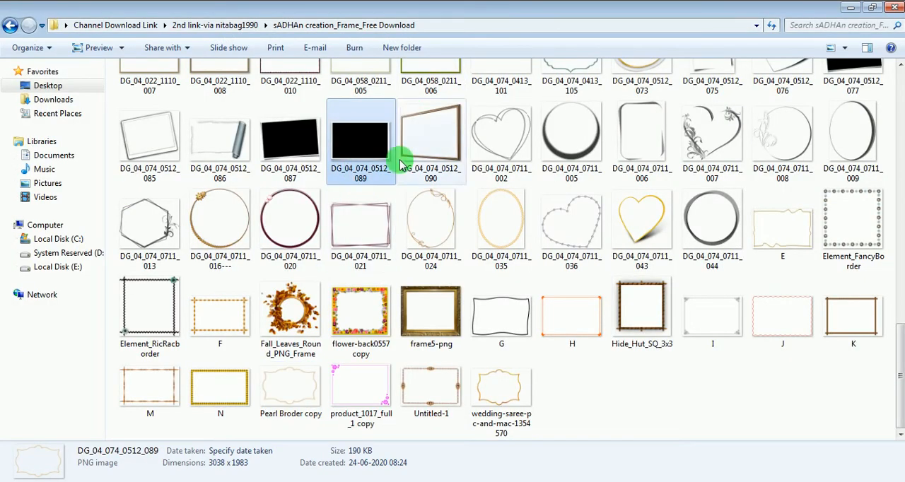
pyautogui.scroll(3, 401, 165)
pyautogui.click(489, 99)
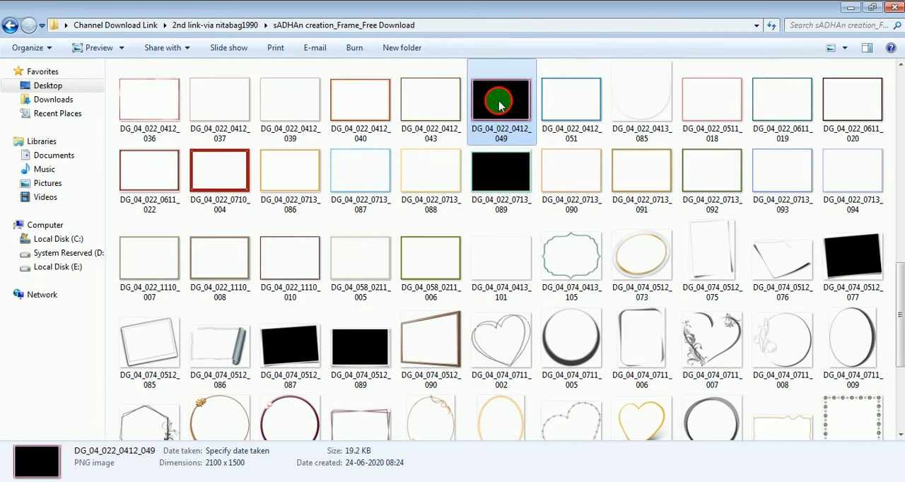
pyautogui.moveTo(490, 98); pyautogui.dragTo(356, 7)
pyautogui.moveTo(345, 174); pyautogui.dragTo(431, 262)
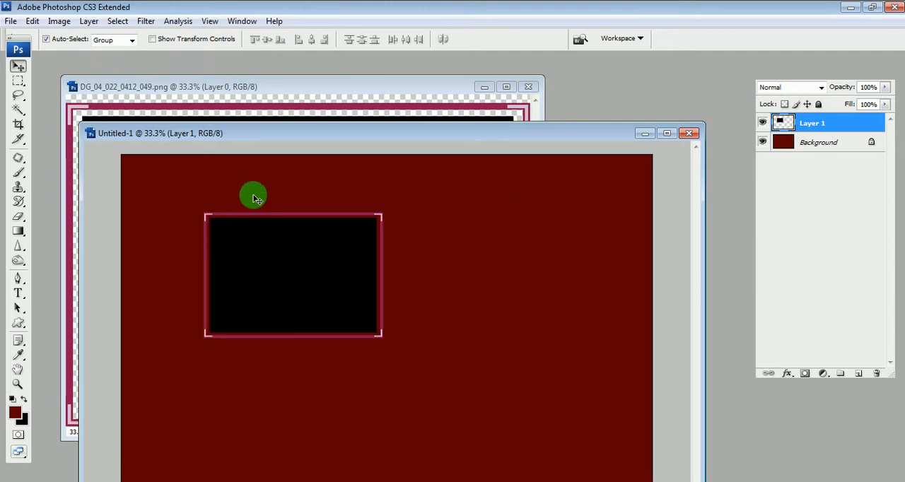
pyautogui.moveTo(328, 275); pyautogui.dragTo(448, 315)
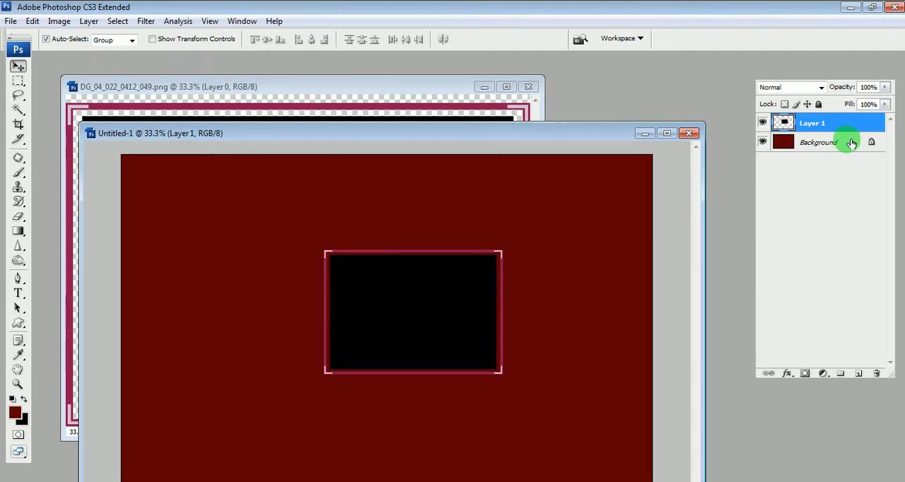
# - Select the black interior of the pink rectangular frame with the Magic Wand and paste the model photo into it
pyautogui.press('w')
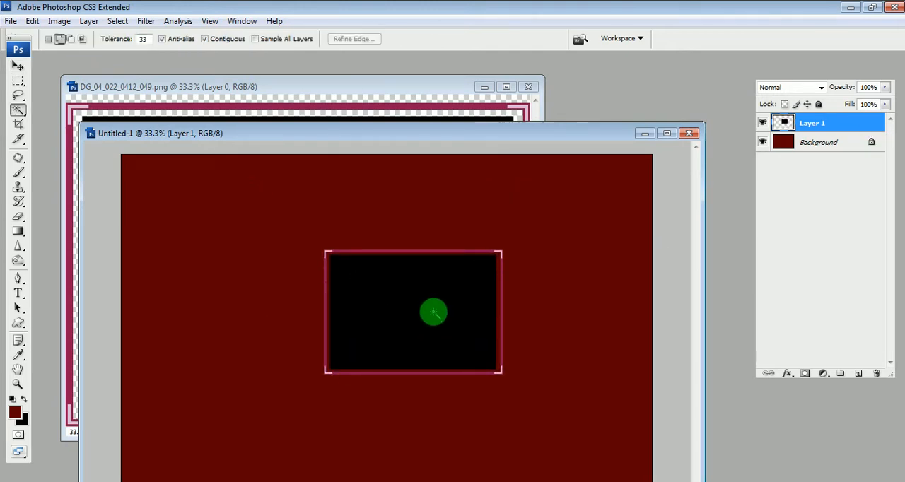
pyautogui.click(434, 312)
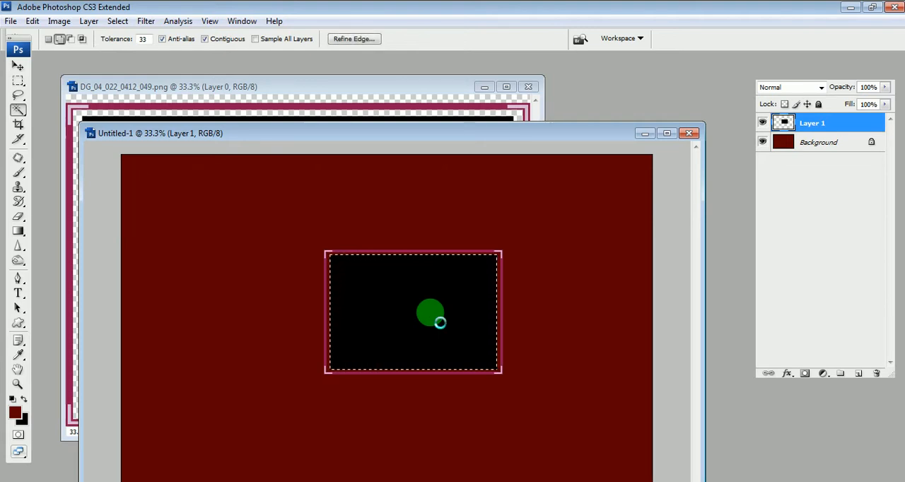
pyautogui.hotkey('ctrl', 'shift', 'v')
# - Scale the pasted photo proportionally to about 18.5% with Free Transform and position it to fill the pink rectangular frame
pyautogui.hotkey('ctrl', 't')
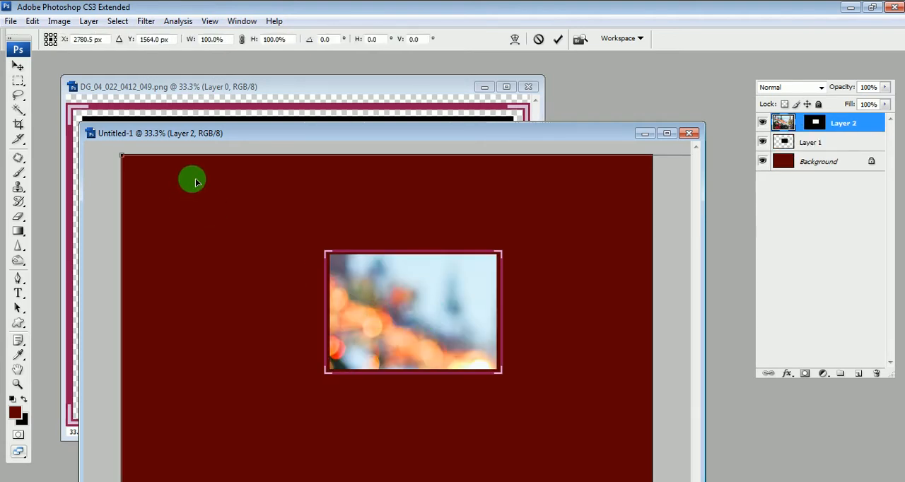
pyautogui.moveTo(122, 155); pyautogui.dragTo(246, 252)
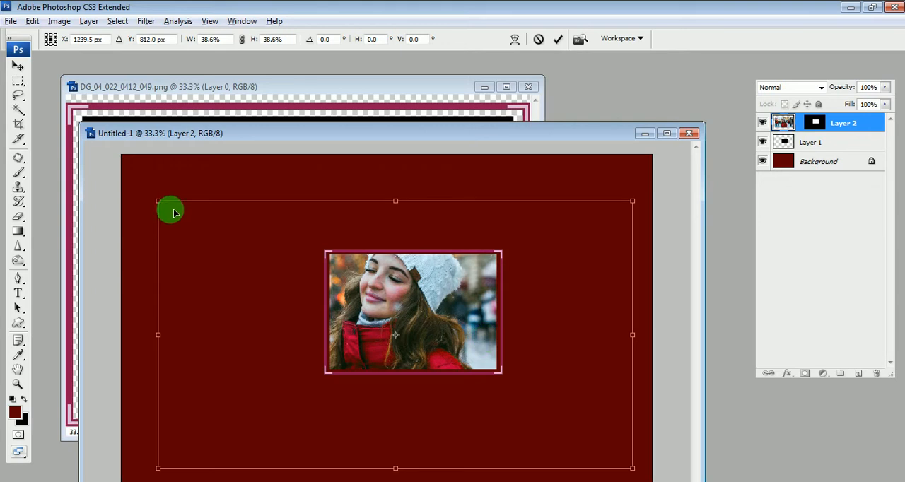
pyautogui.moveTo(159, 203); pyautogui.dragTo(294, 300)
pyautogui.moveTo(463, 322); pyautogui.dragTo(480, 296)
pyautogui.moveTo(512, 361); pyautogui.dragTo(525, 372)
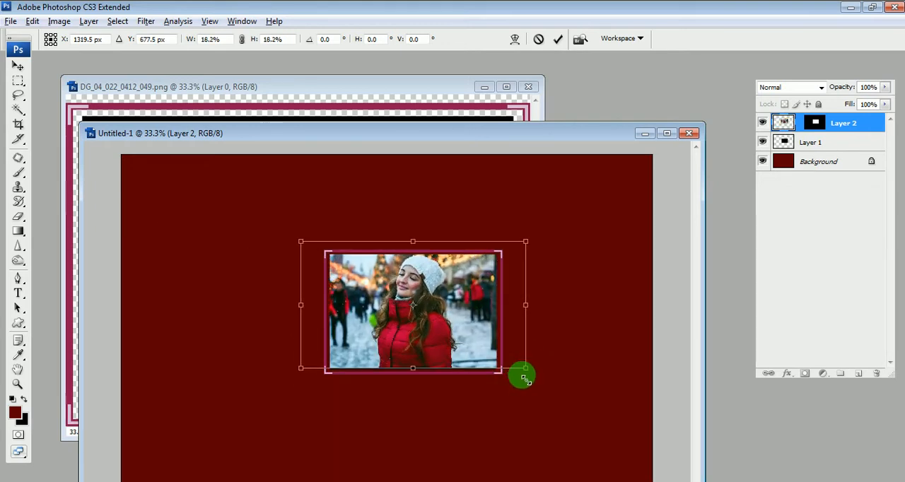
pyautogui.moveTo(495, 334); pyautogui.dragTo(495, 343)
pyautogui.doubleClick(475, 321)
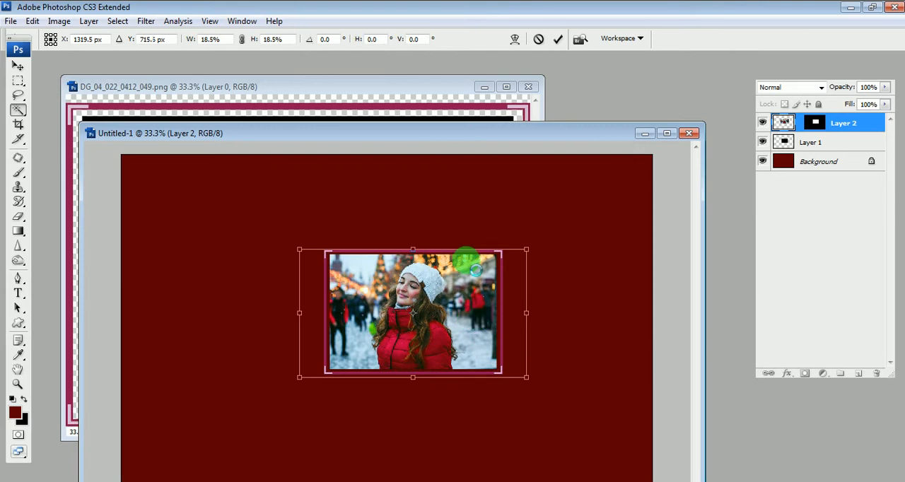
pyautogui.hotkey('ctrl', '0')
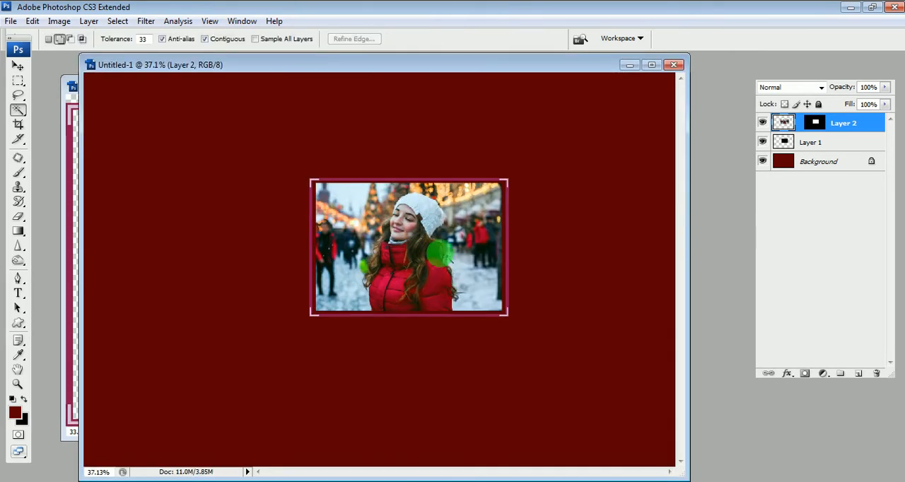
pyautogui.hotkey('ctrl', 't')
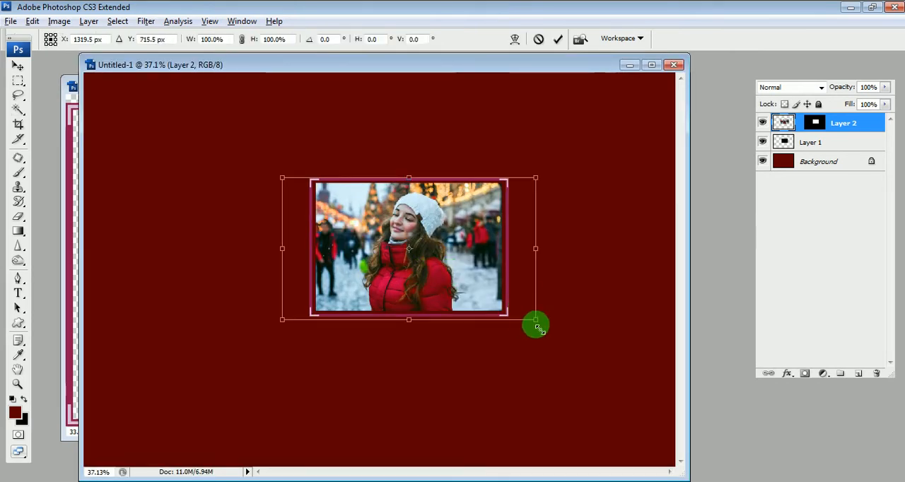
pyautogui.doubleClick(429, 256)
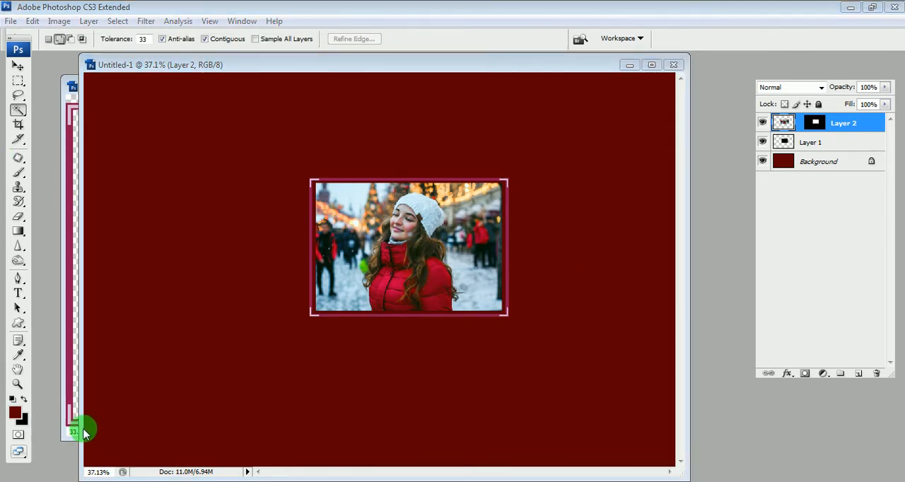
# - Browse the frame download folder and preview the designs in Windows Photo Viewer, starting with DG_04_074_0711_007
pyautogui.click(83, 480)
pyautogui.scroll(-3, 561, 266)
pyautogui.doubleClick(707, 133)
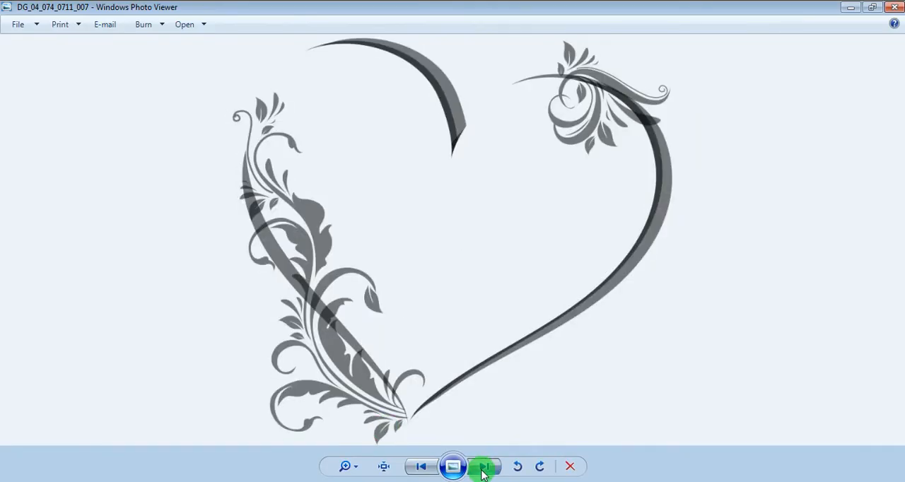
pyautogui.click(484, 466)
pyautogui.click(484, 467)
pyautogui.click(484, 466)
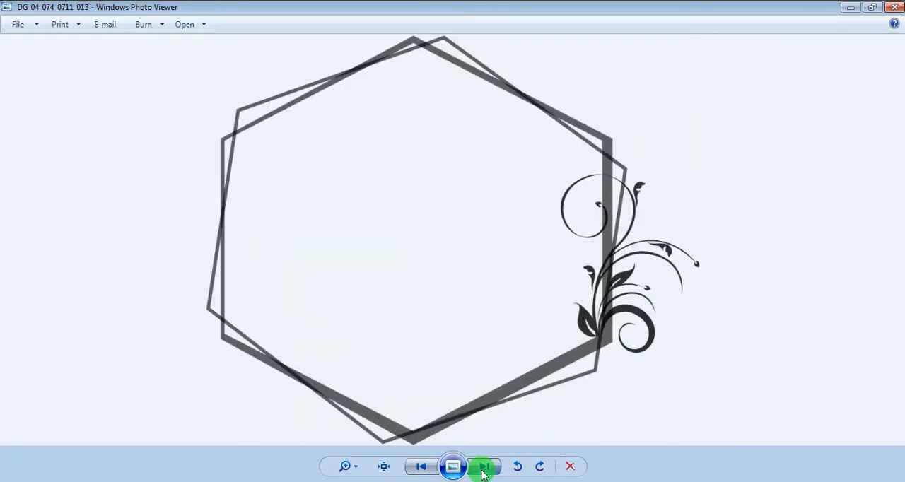
pyautogui.click(483, 467)
pyautogui.click(484, 466)
pyautogui.click(483, 467)
pyautogui.click(483, 466)
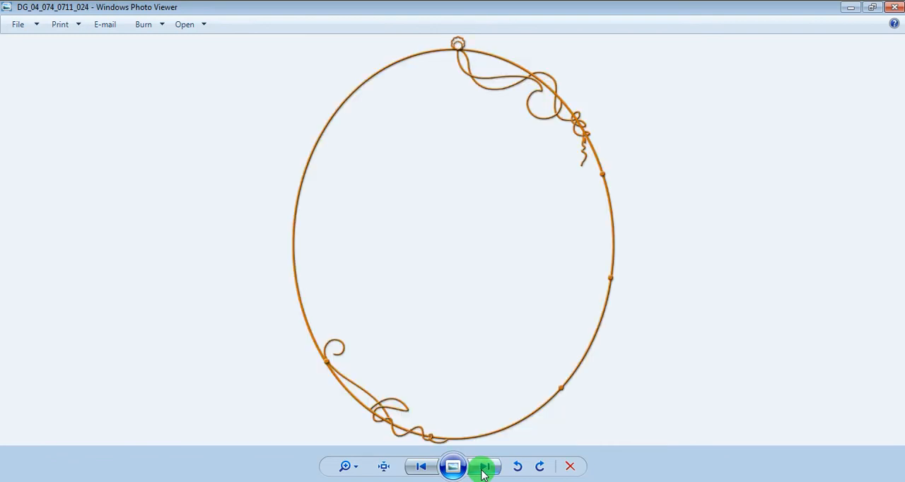
pyautogui.click(483, 467)
pyautogui.click(852, 14)
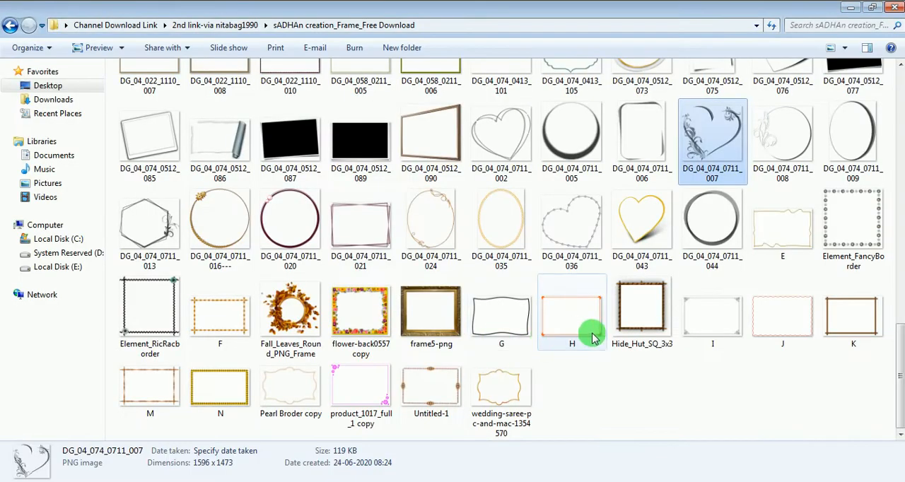
# - Preview Fall_Leaves_Round_PNG_Frame in Windows Photo Viewer and examine its details up close
pyautogui.doubleClick(290, 315)
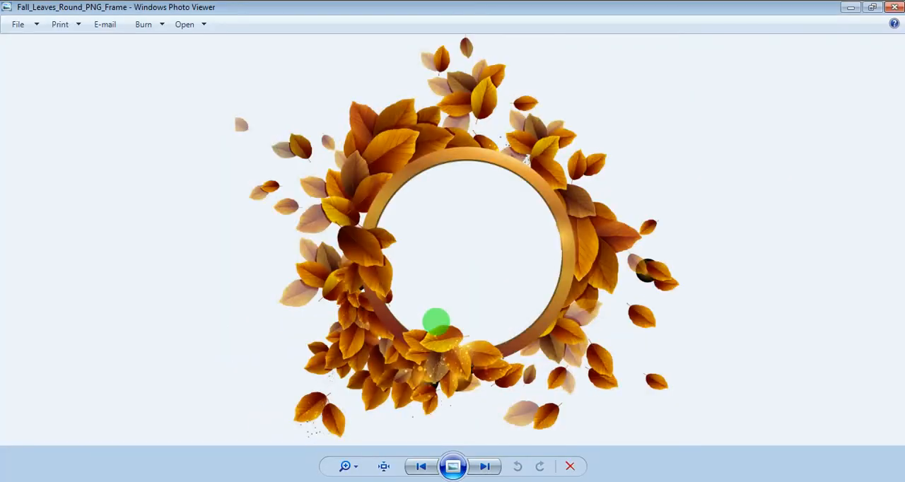
pyautogui.scroll(3, 436, 234)
pyautogui.scroll(-3, 436, 233)
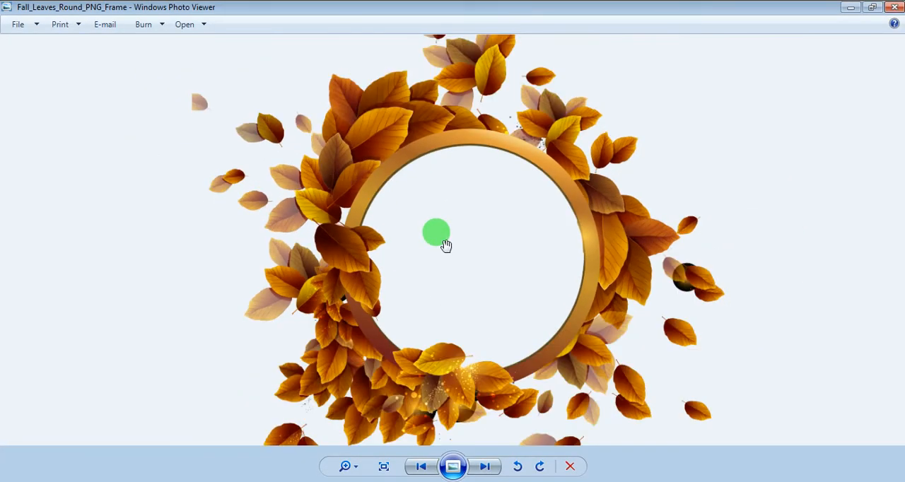
pyautogui.click(895, 7)
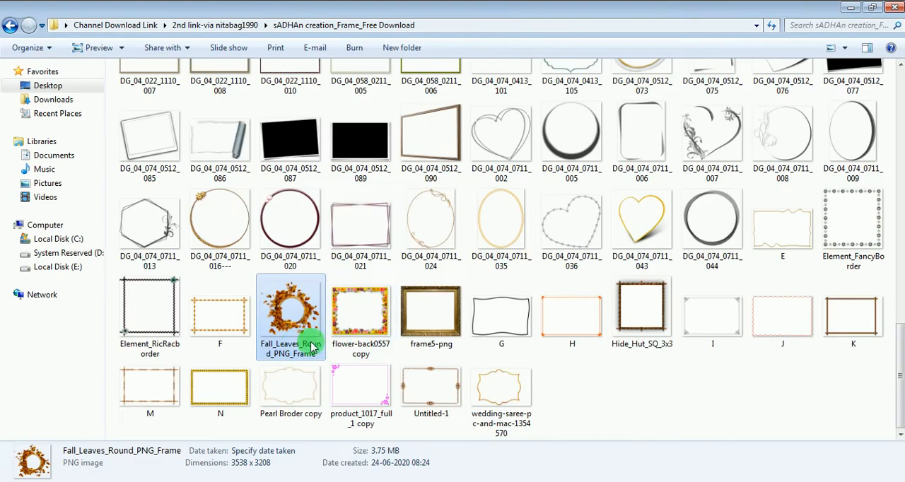
# - Open Fall_Leaves_Round_PNG_Frame in Photoshop and copy the leaf frame onto the Untitled-1 canvas
pyautogui.click(95, 481)
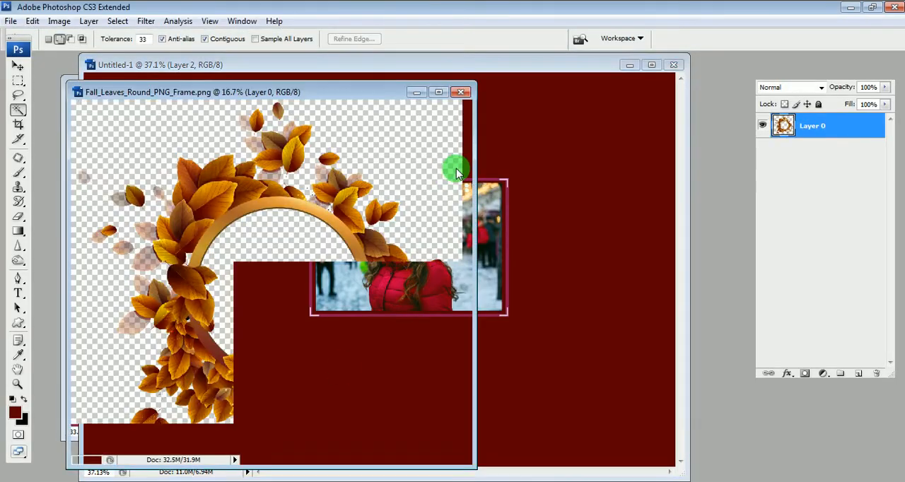
pyautogui.press('v')
pyautogui.moveTo(284, 91); pyautogui.dragTo(782, 53)
pyautogui.moveTo(711, 202); pyautogui.dragTo(416, 224)
# - Scale the leaf frame proportionally to about 43.2% with Free Transform and place it left of the canvas centre
pyautogui.hotkey('ctrl', 't')
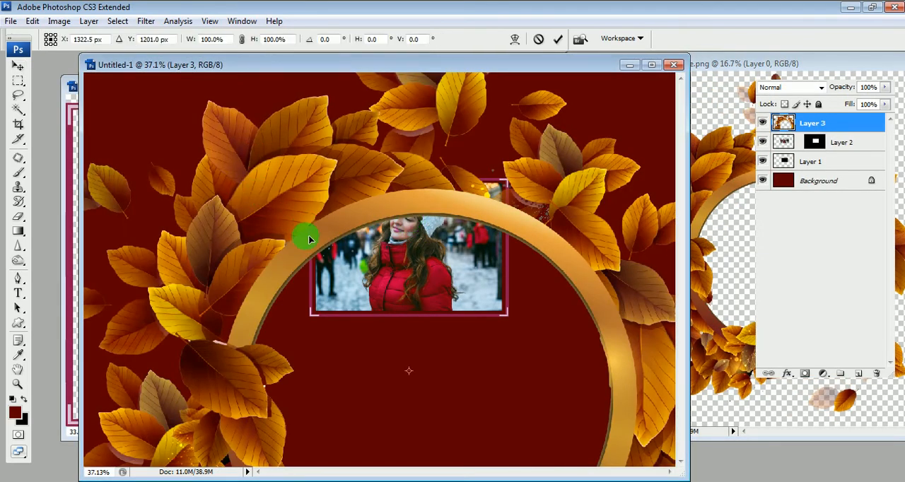
pyautogui.moveTo(301, 171); pyautogui.dragTo(426, 273)
pyautogui.moveTo(107, 78); pyautogui.dragTo(297, 145)
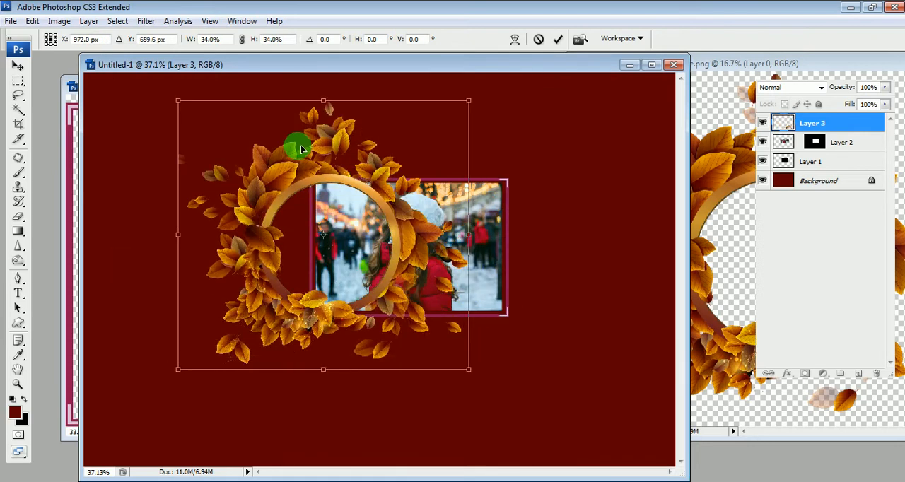
pyautogui.moveTo(470, 369); pyautogui.dragTo(515, 402)
pyautogui.moveTo(417, 293); pyautogui.dragTo(428, 326)
pyautogui.press('Return')
# - Delete the masked model photo layer beneath the leaf frame
pyautogui.click(850, 145)
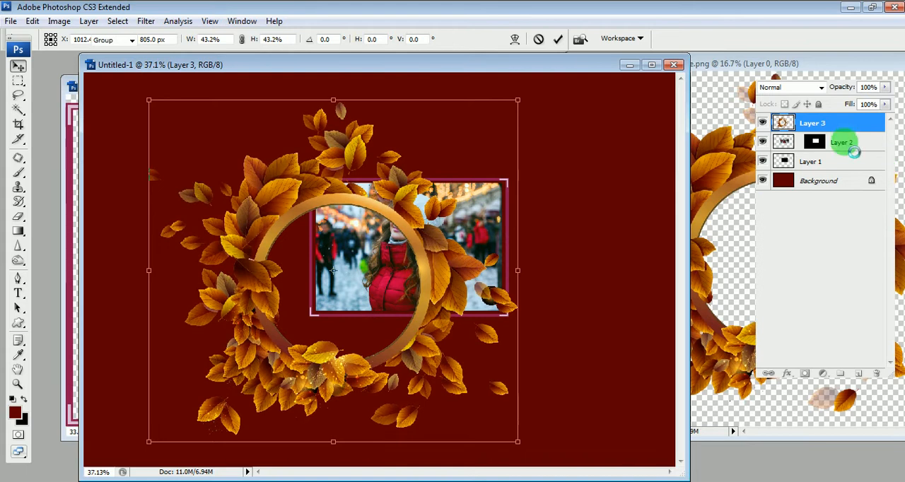
pyautogui.press('c')
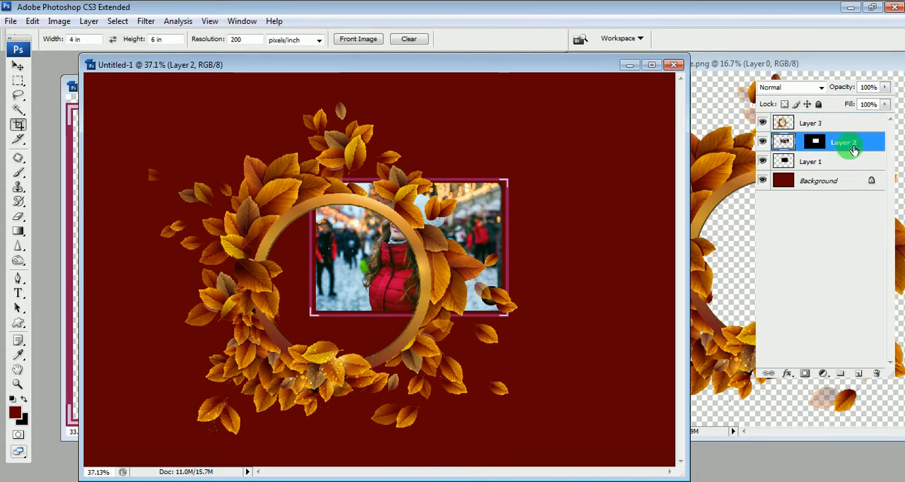
pyautogui.press('v')
pyautogui.press('Delete')
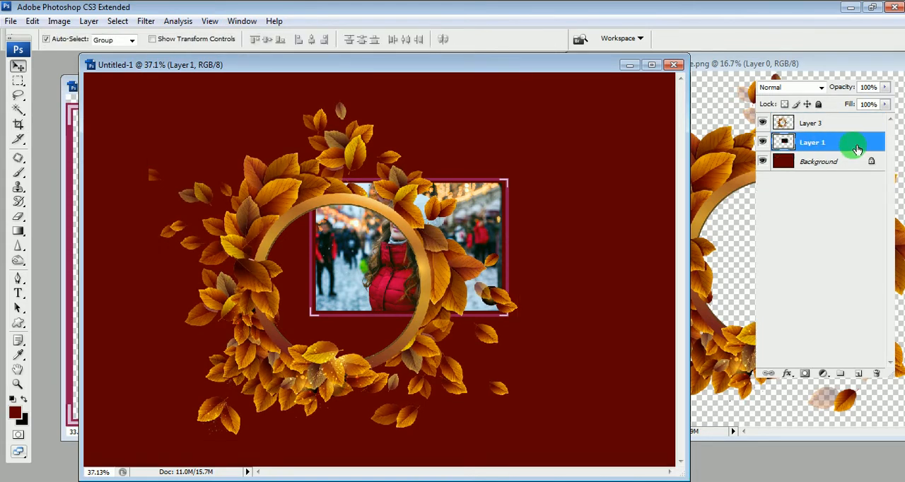
# - Delete the pink rectangle frame with its photo below the leaf frame, and shift the leaf frame slightly up and left
pyautogui.press('Delete')
pyautogui.click(333, 196)
pyautogui.moveTo(332, 196); pyautogui.dragTo(329, 191)
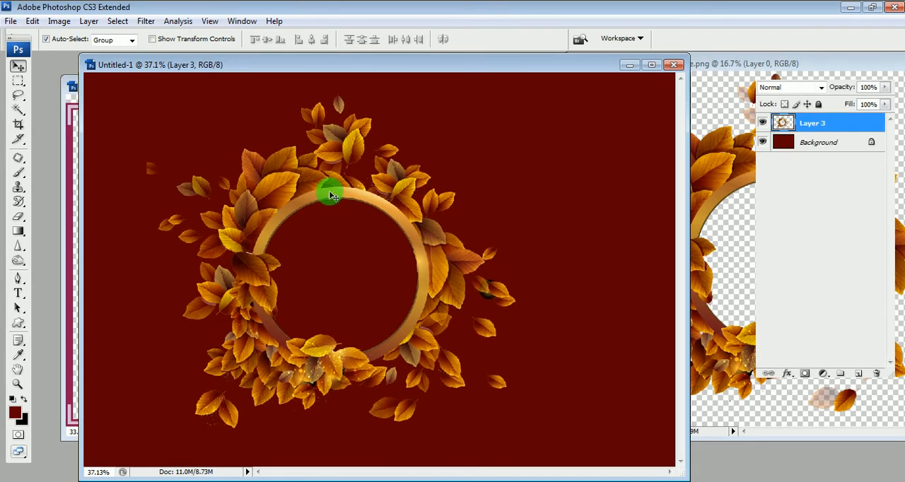
# - Select the round opening of the leaf frame with the Magic Wand and paste the copied model photo into it
pyautogui.press('w')
pyautogui.click(394, 281)
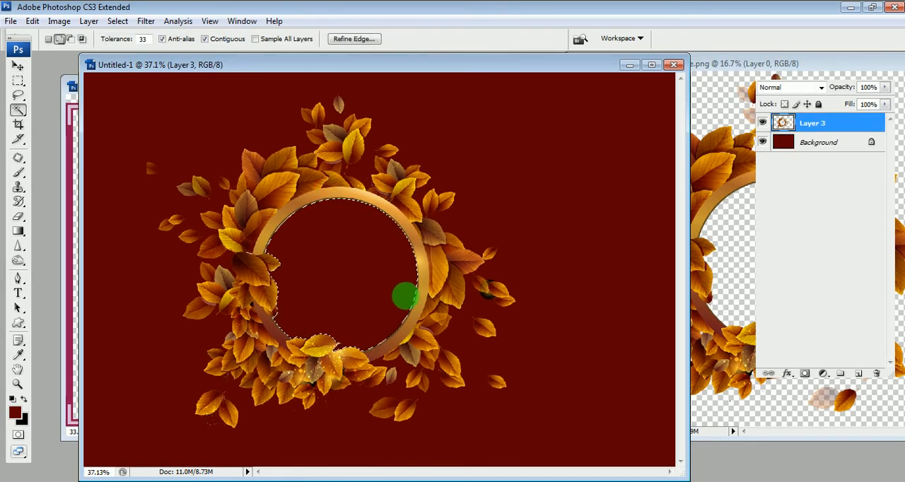
pyautogui.hotkey('ctrl', 'shift', 'v')
# - Scale the pasted model photo to about 27.6% with Free Transform and position the model's face inside the round leaf frame
pyautogui.hotkey('ctrl', 't')
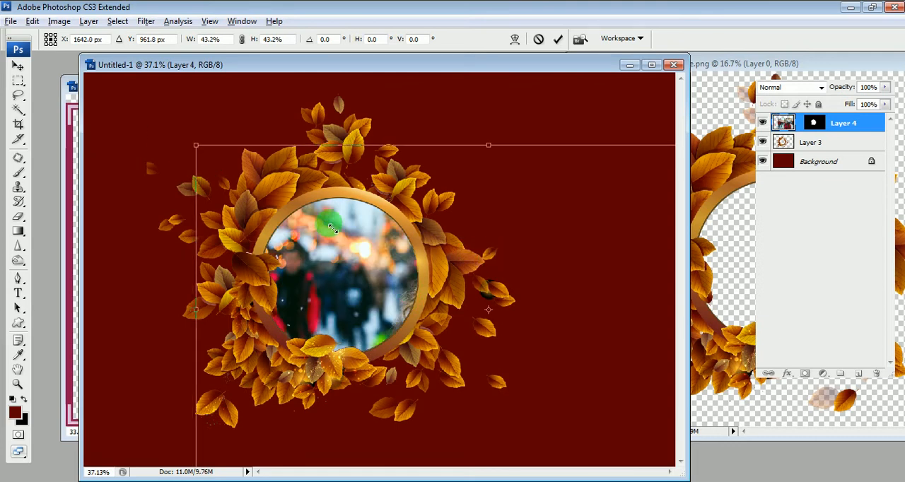
pyautogui.moveTo(193, 147); pyautogui.dragTo(299, 202)
pyautogui.moveTo(582, 274); pyautogui.dragTo(433, 253)
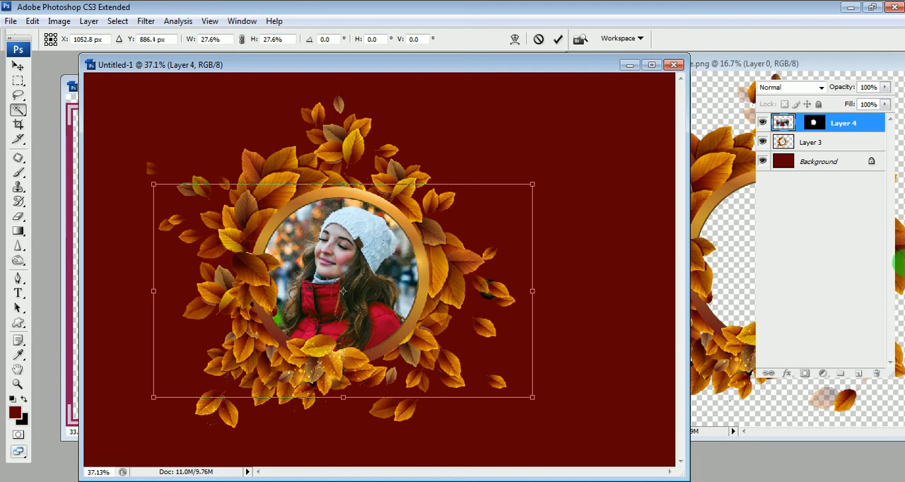
pyautogui.press('Return')
pyautogui.press('w')
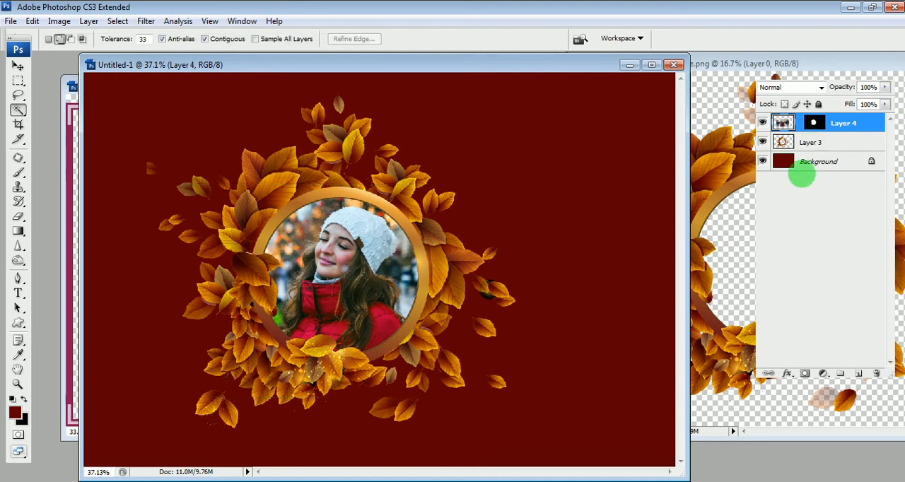
# - Try a white fill on the Background layer, and replace it with a black fill
pyautogui.click(806, 162)
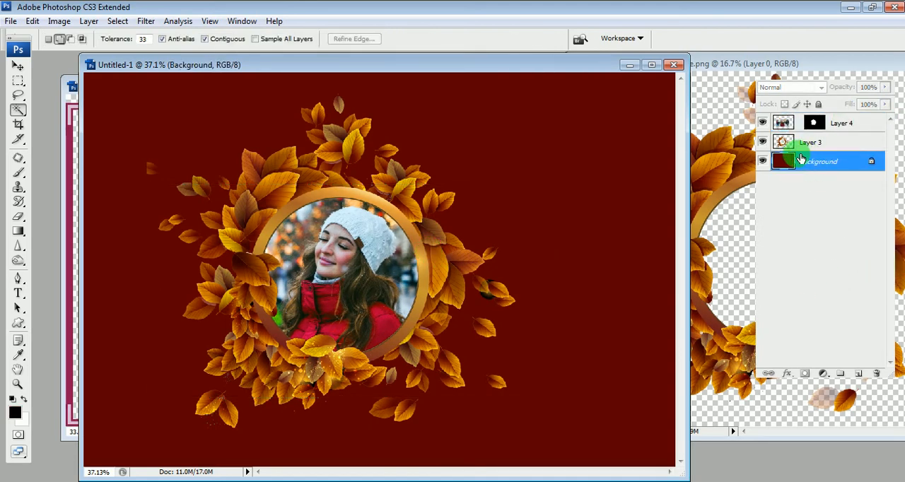
pyautogui.hotkey('ctrl', 'BackSpace')
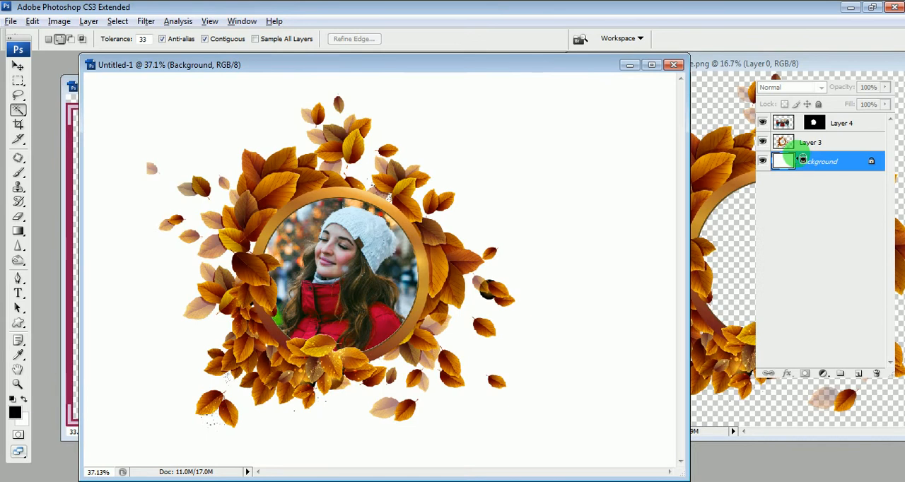
pyautogui.hotkey('alt', 'i')
pyautogui.press('Escape')
pyautogui.press('Escape')
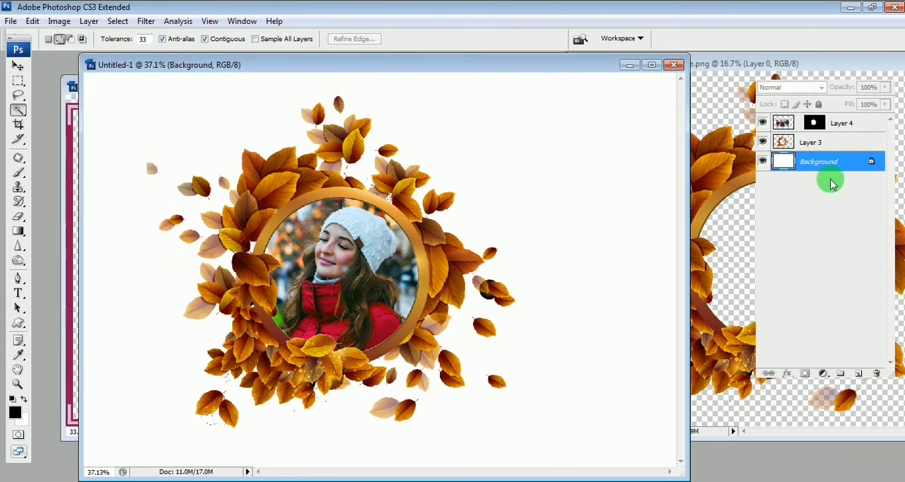
pyautogui.hotkey('alt', 'BackSpace')
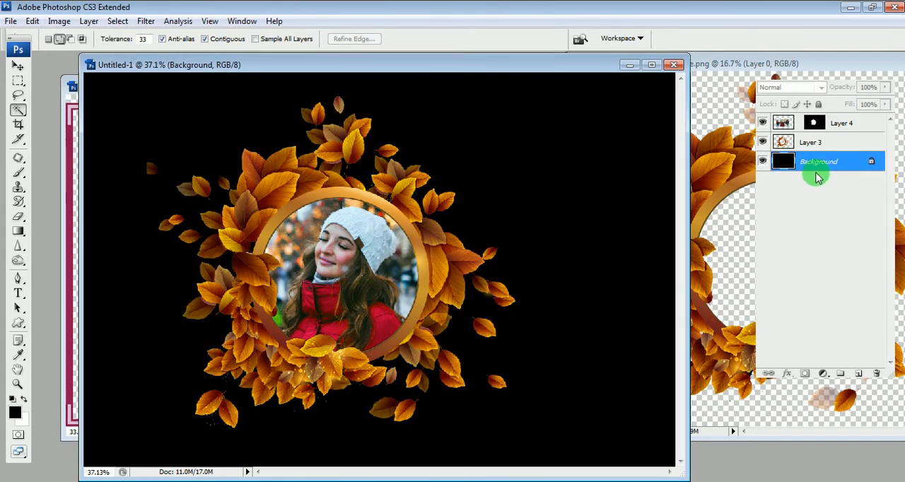
pyautogui.hotkey('ctrl', 'w')
pyautogui.click(439, 199)
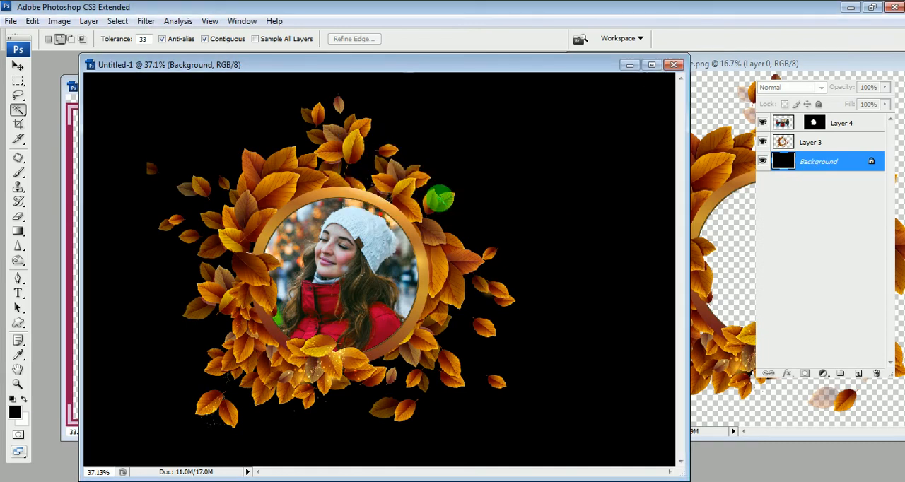
# - Switch to the sADHAn creation_Frame_Free Download folder in Windows Explorer
pyautogui.click(29, 481)
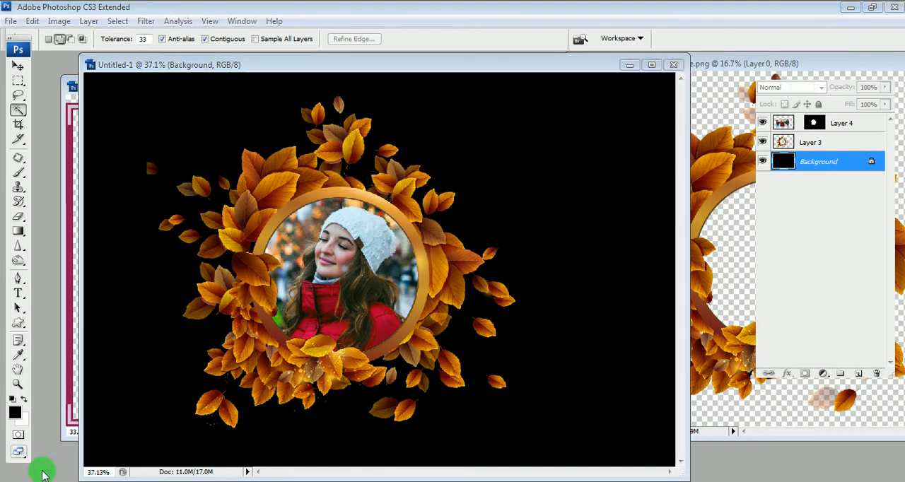
pyautogui.click(74, 424)
pyautogui.click(638, 417)
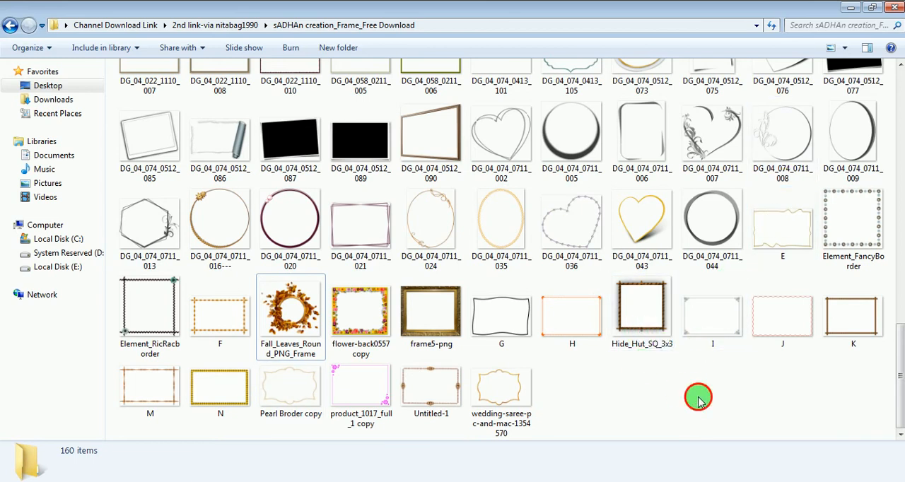
# - Preview Yellow_Wedding_PNG_Photo _Frame from the ALBUM\Freme folder in Windows Photo Viewer and browse the other frames through Transparent_Pink_Flowers_Frame
pyautogui.click(86, 481)
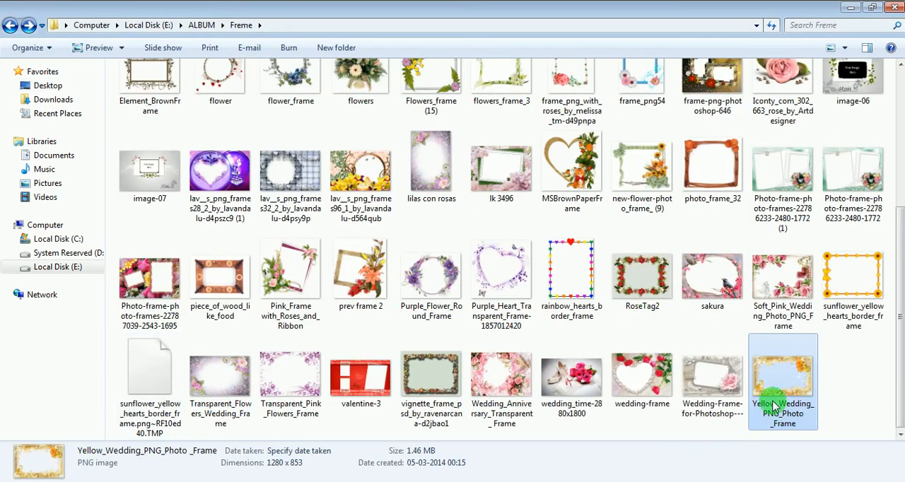
pyautogui.doubleClick(777, 427)
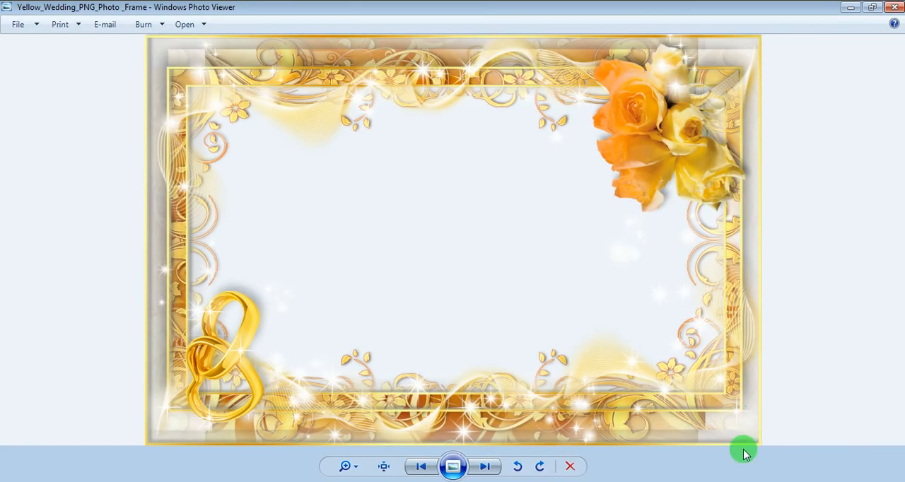
pyautogui.press('Right')
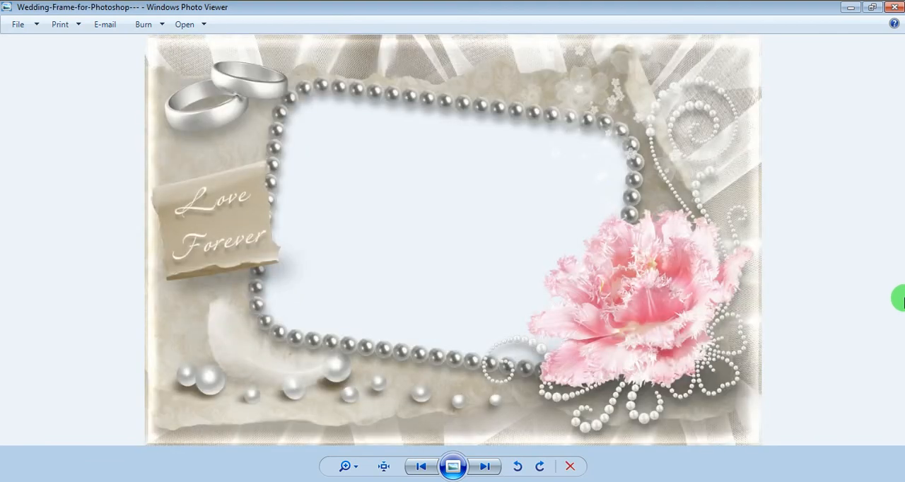
pyautogui.press('Right')
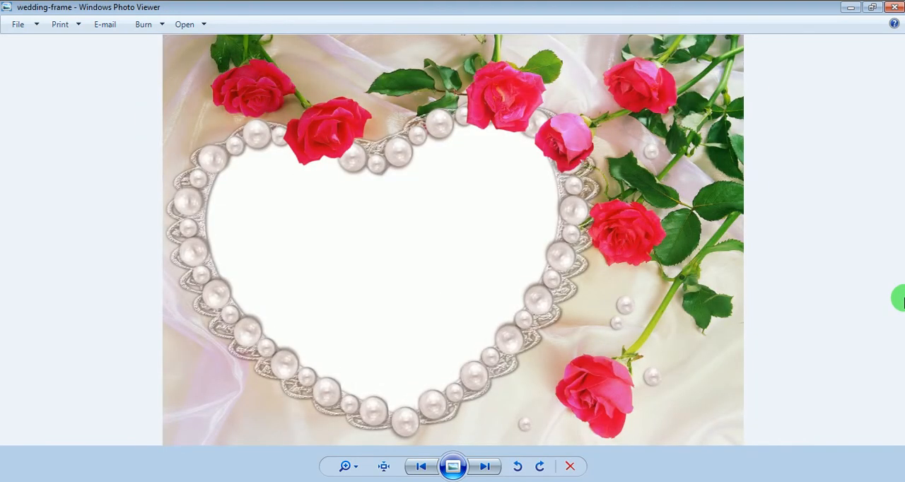
pyautogui.press('Right')
pyautogui.press('Right')
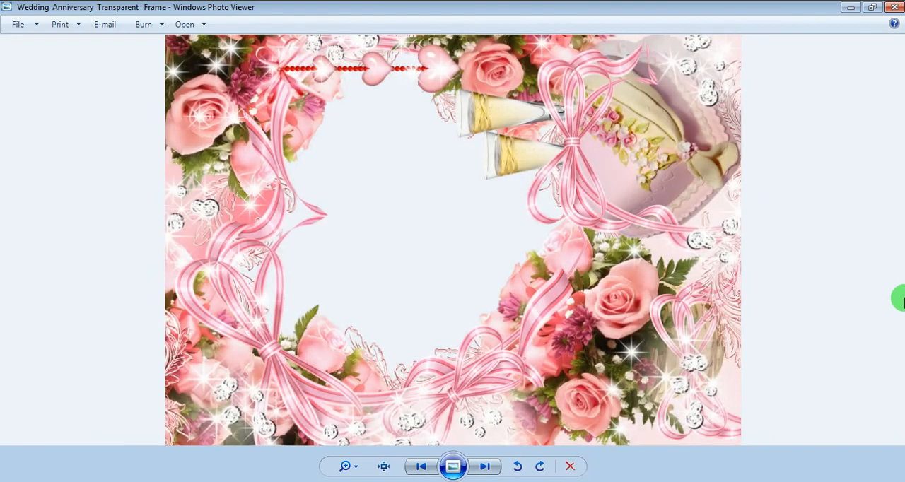
pyautogui.press('Right')
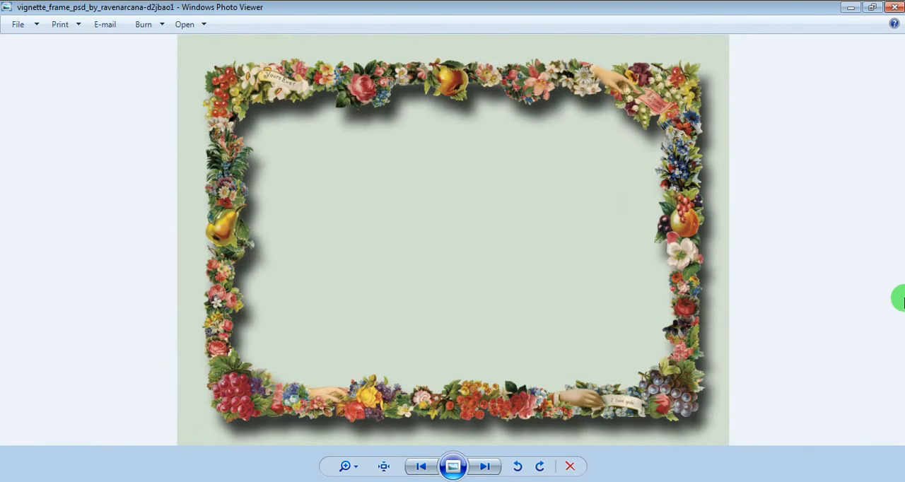
pyautogui.press('Right')
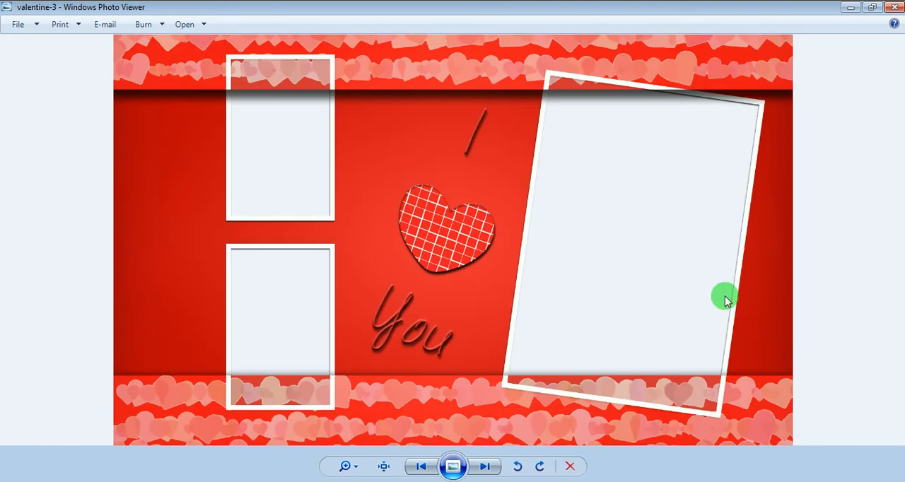
pyautogui.press('Right')
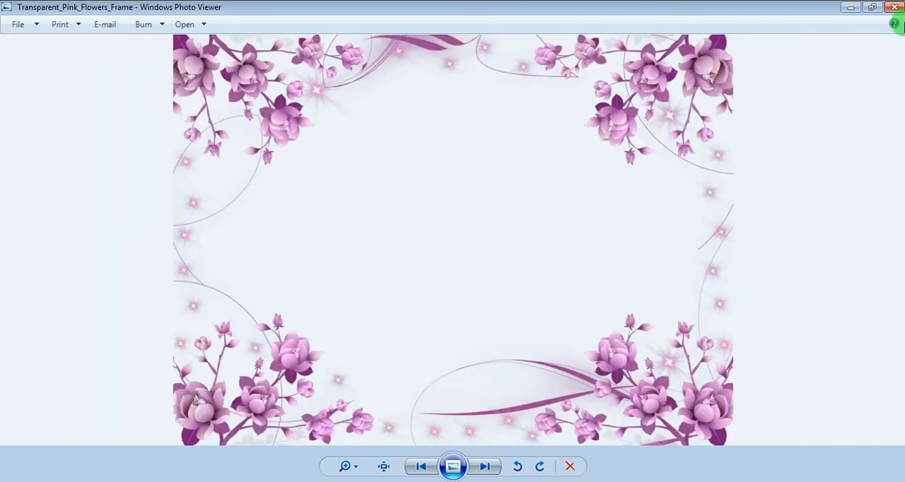
# - Close the frame preview and look over the thumbnails in the Freme folder
pyautogui.click(894, 7)
pyautogui.scroll(4, 683, 287)
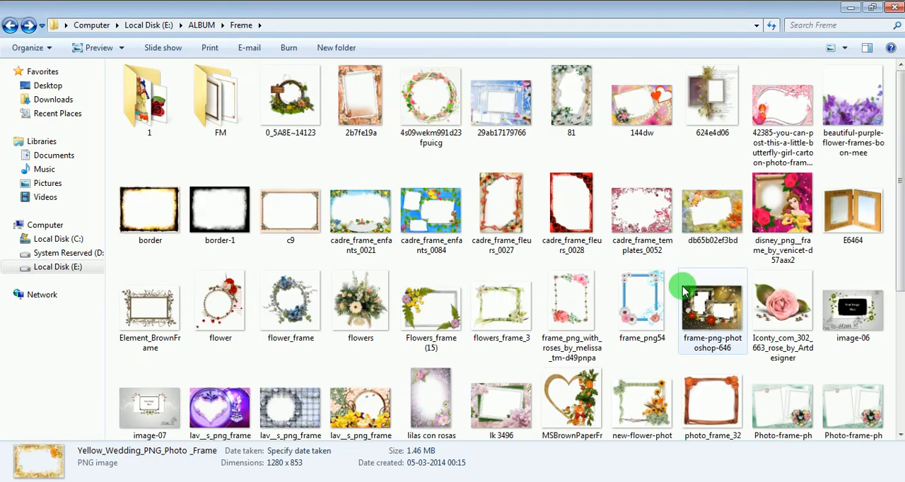
pyautogui.scroll(-4, 683, 286)
# - Return to the sADHAn creation_Frame_Free Download folder and look through its whole collection of frame thumbnails
pyautogui.click(45, 481)
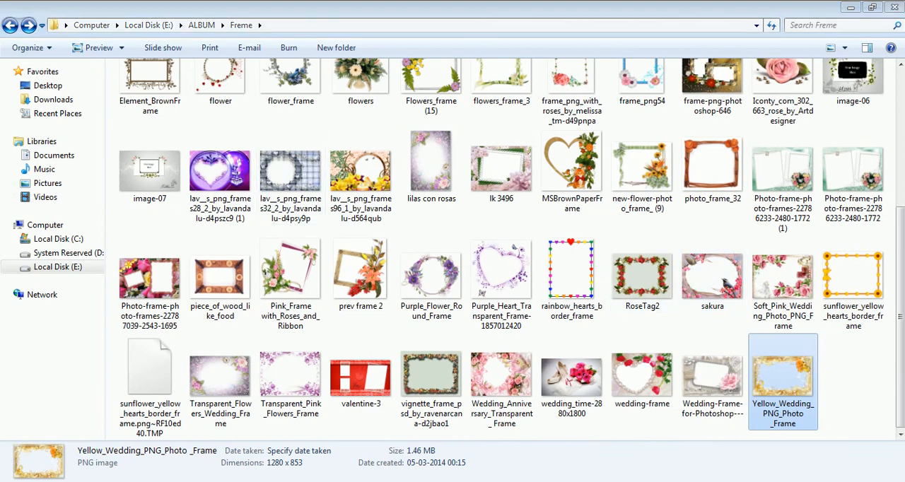
pyautogui.click(81, 423)
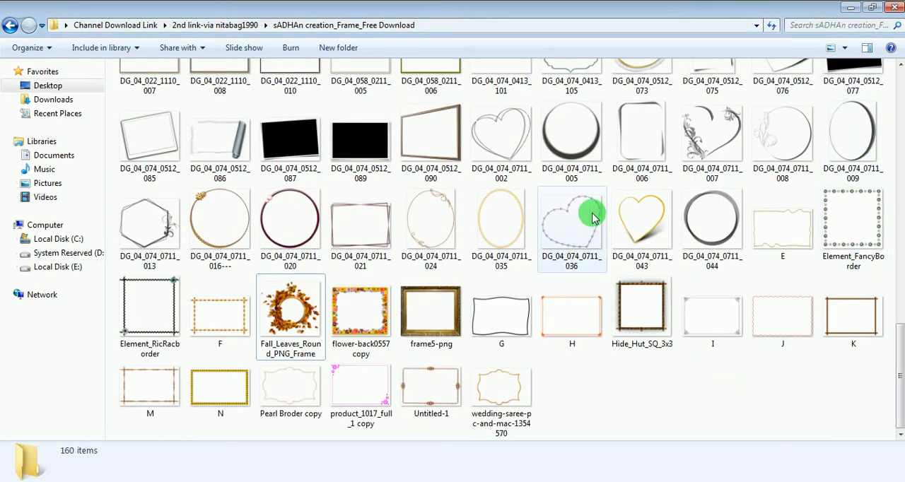
pyautogui.scroll(5, 592, 216)
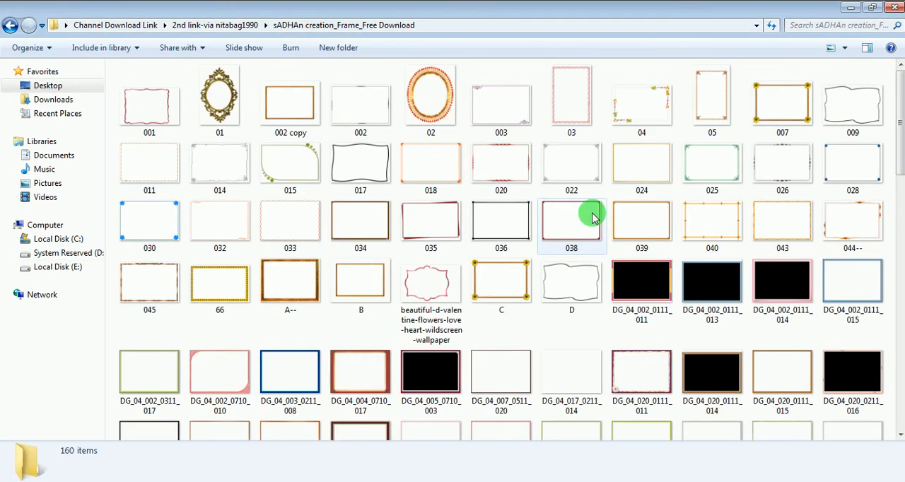
pyautogui.scroll(-5, 592, 216)
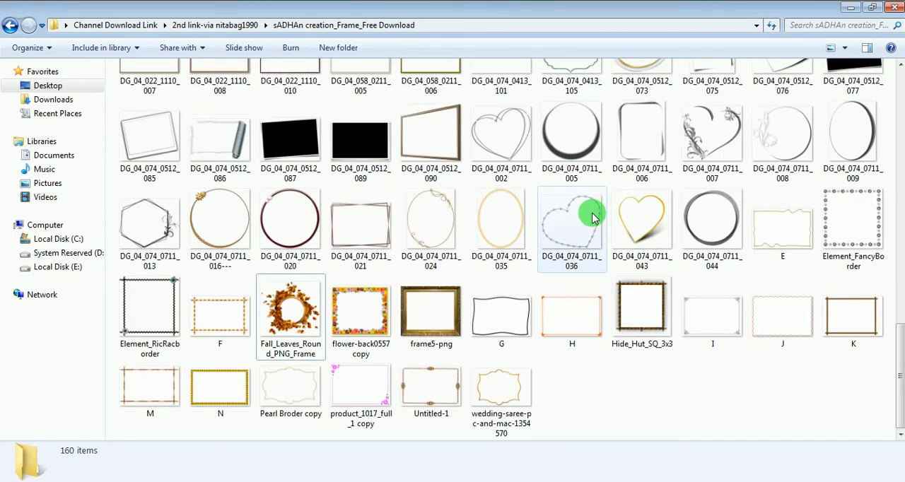
pyautogui.scroll(4, 593, 216)
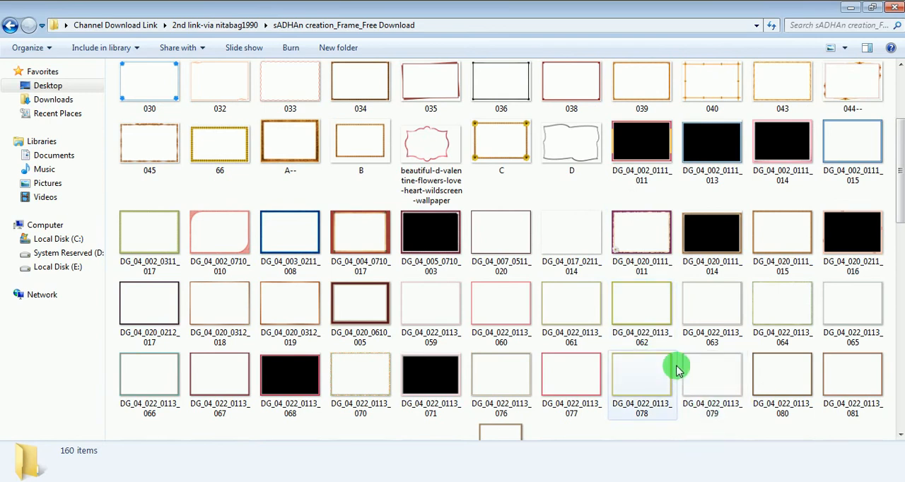
pyautogui.scroll(-10, 675, 368)
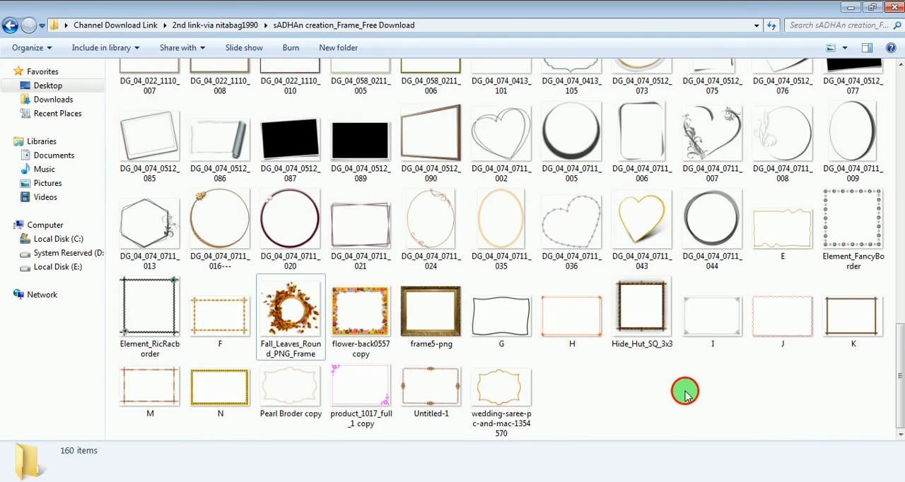